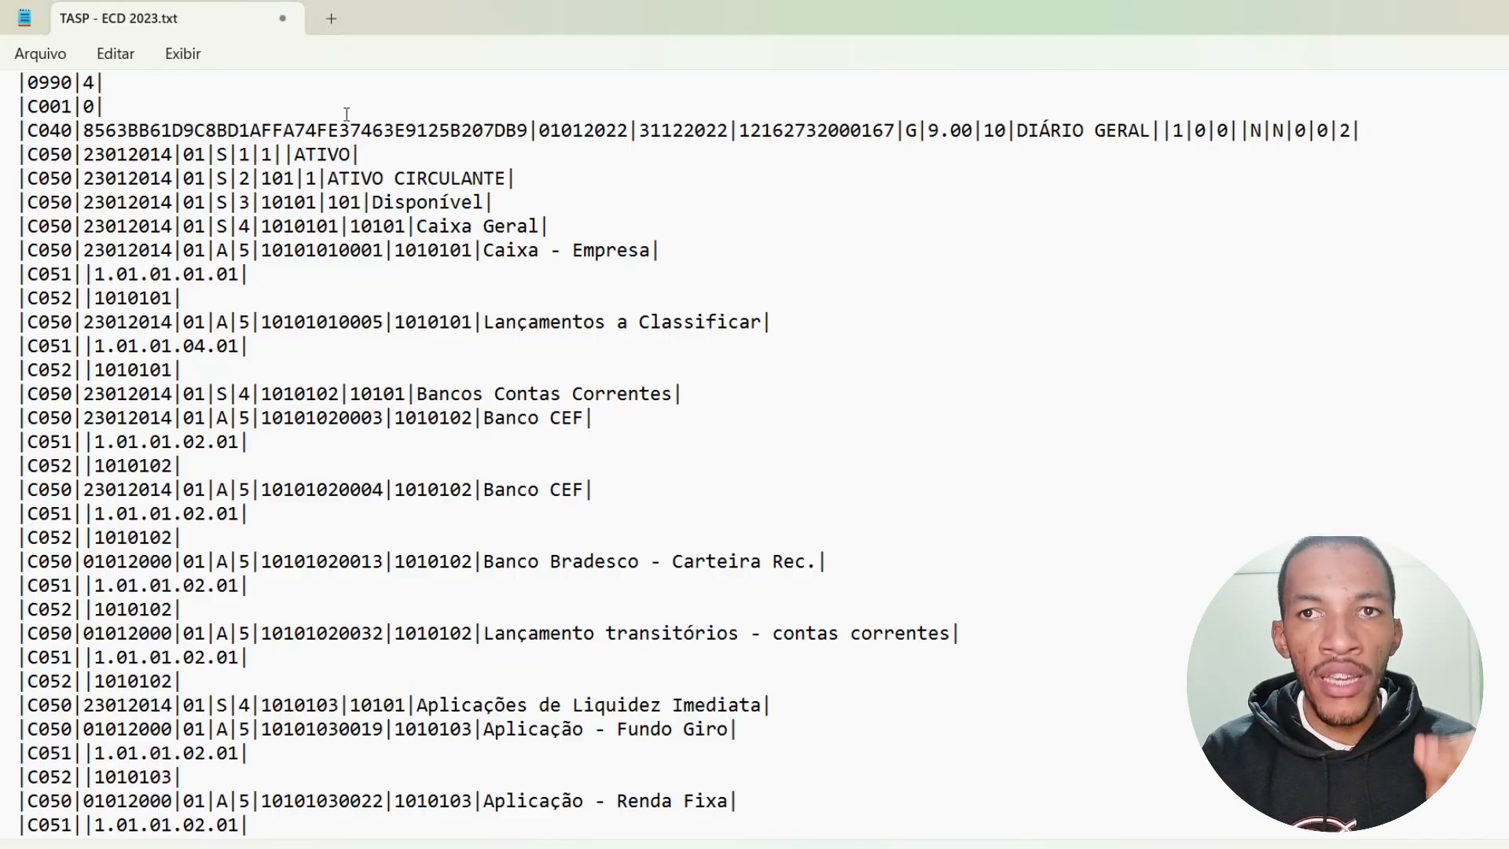
Search the ECD 2023 text file for the first I155 record.
{"action": "scroll", "coordinate": [100, 242], "scroll_direction": "down", "scroll_amount": 6}
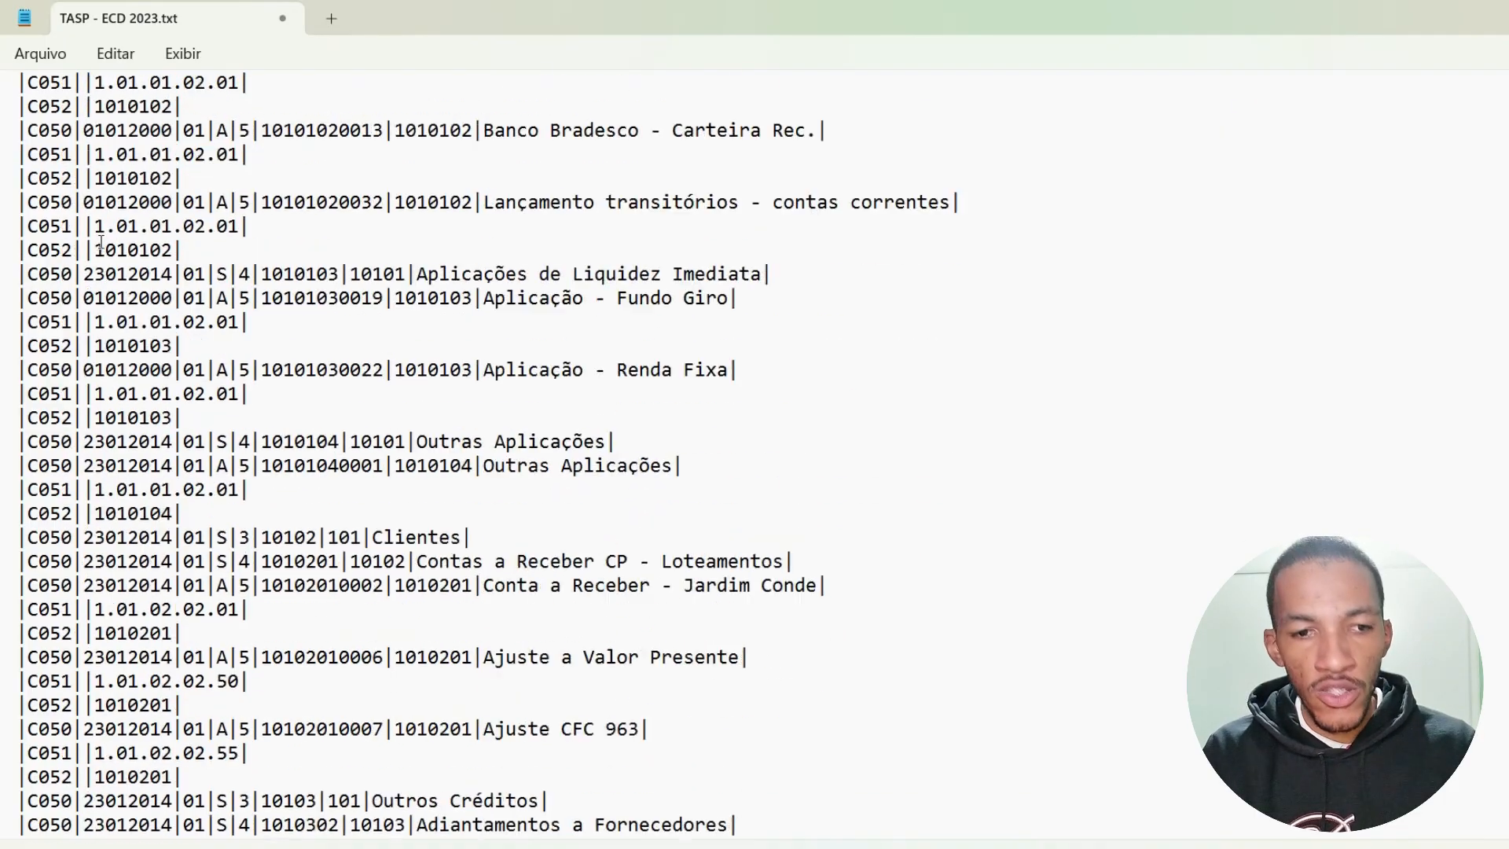
{"action": "scroll", "coordinate": [100, 242], "scroll_direction": "down", "scroll_amount": 20}
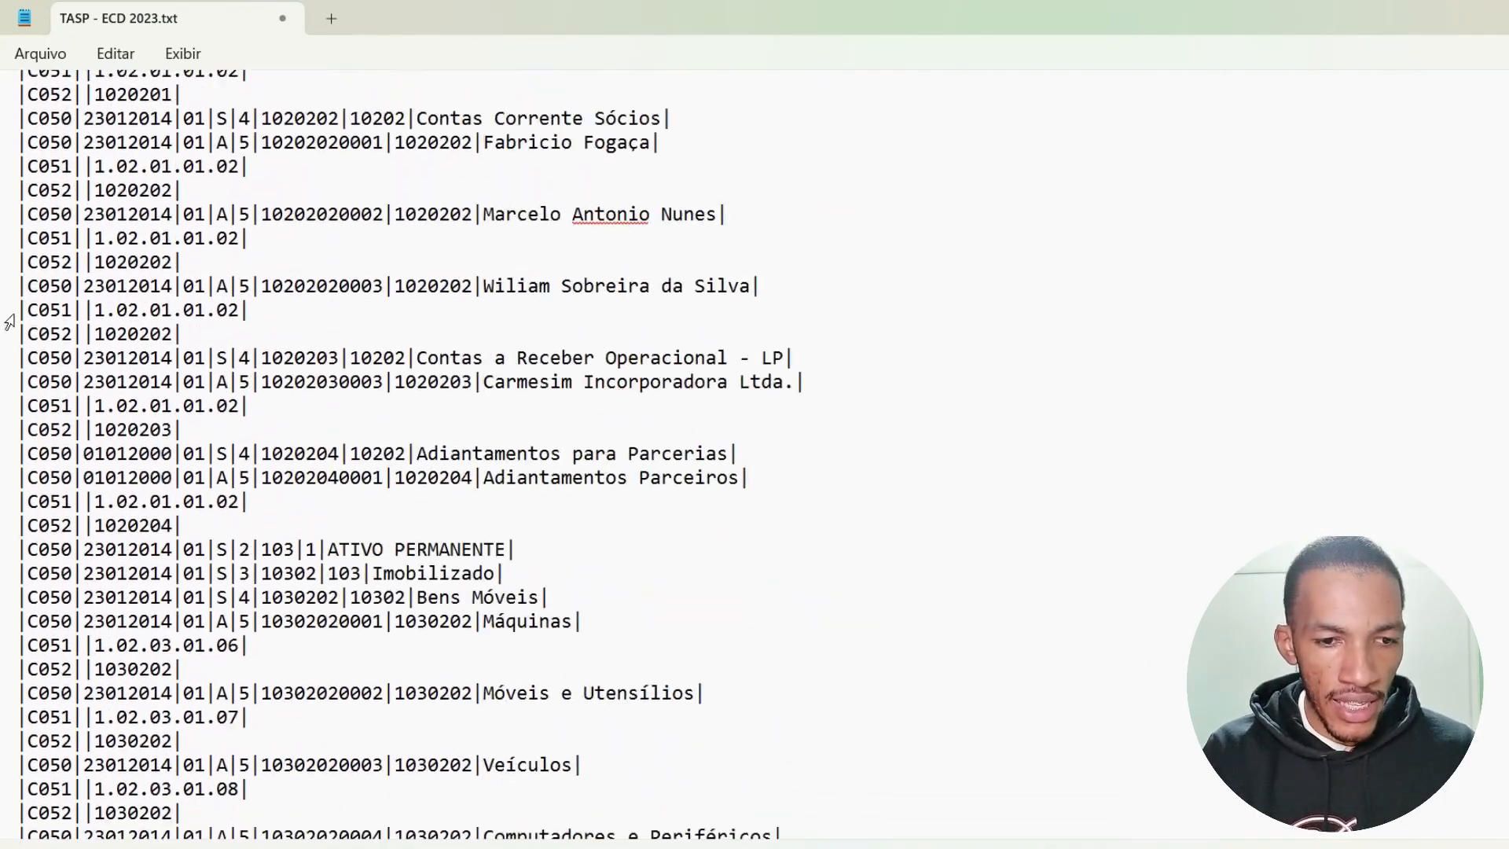
{"action": "scroll", "coordinate": [9, 323], "scroll_direction": "down", "scroll_amount": 20}
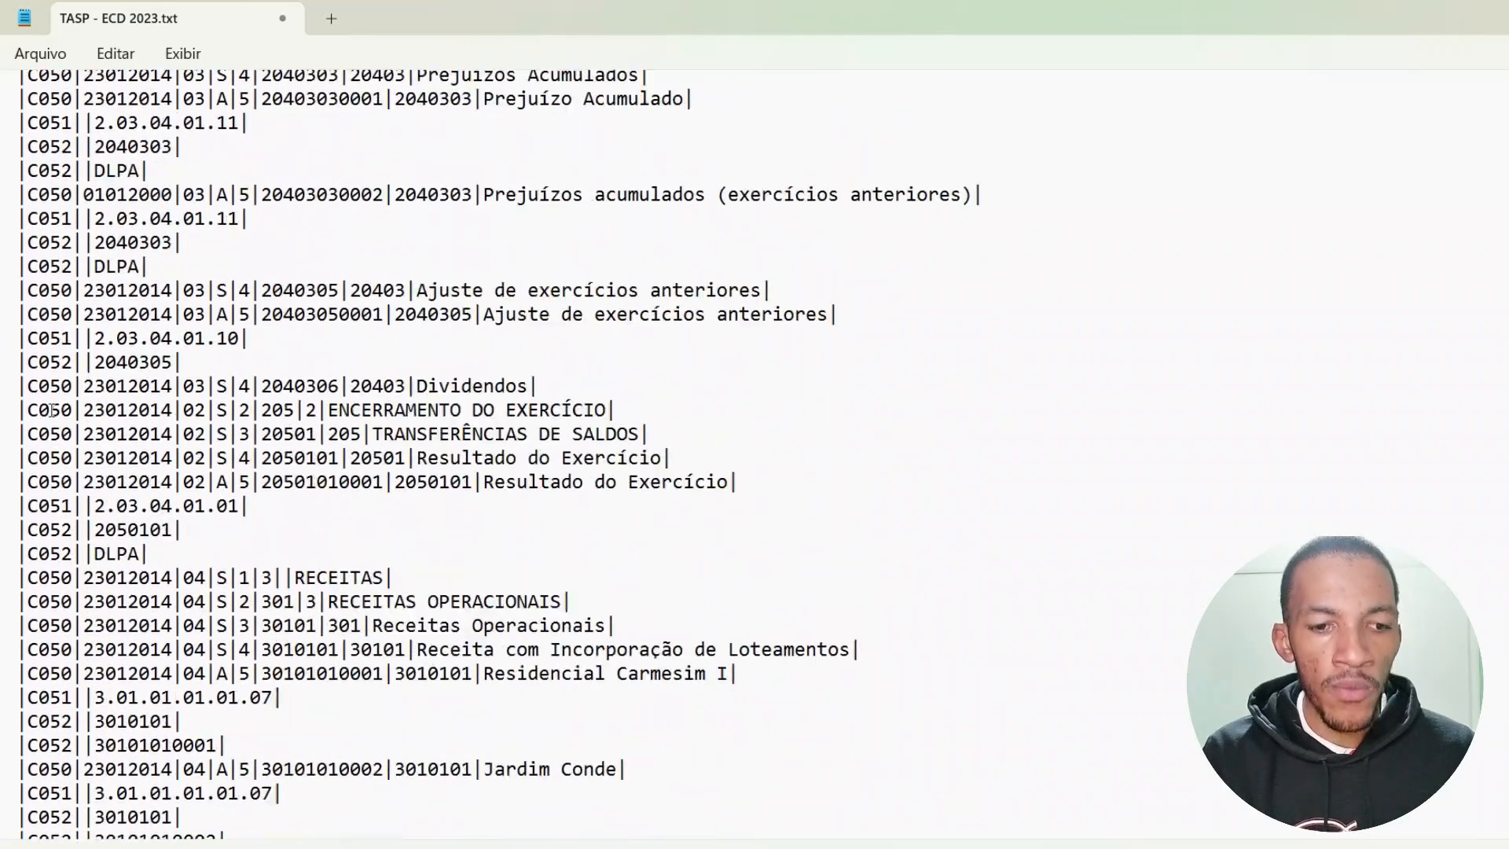
{"action": "scroll", "coordinate": [50, 411], "scroll_direction": "down", "scroll_amount": 20}
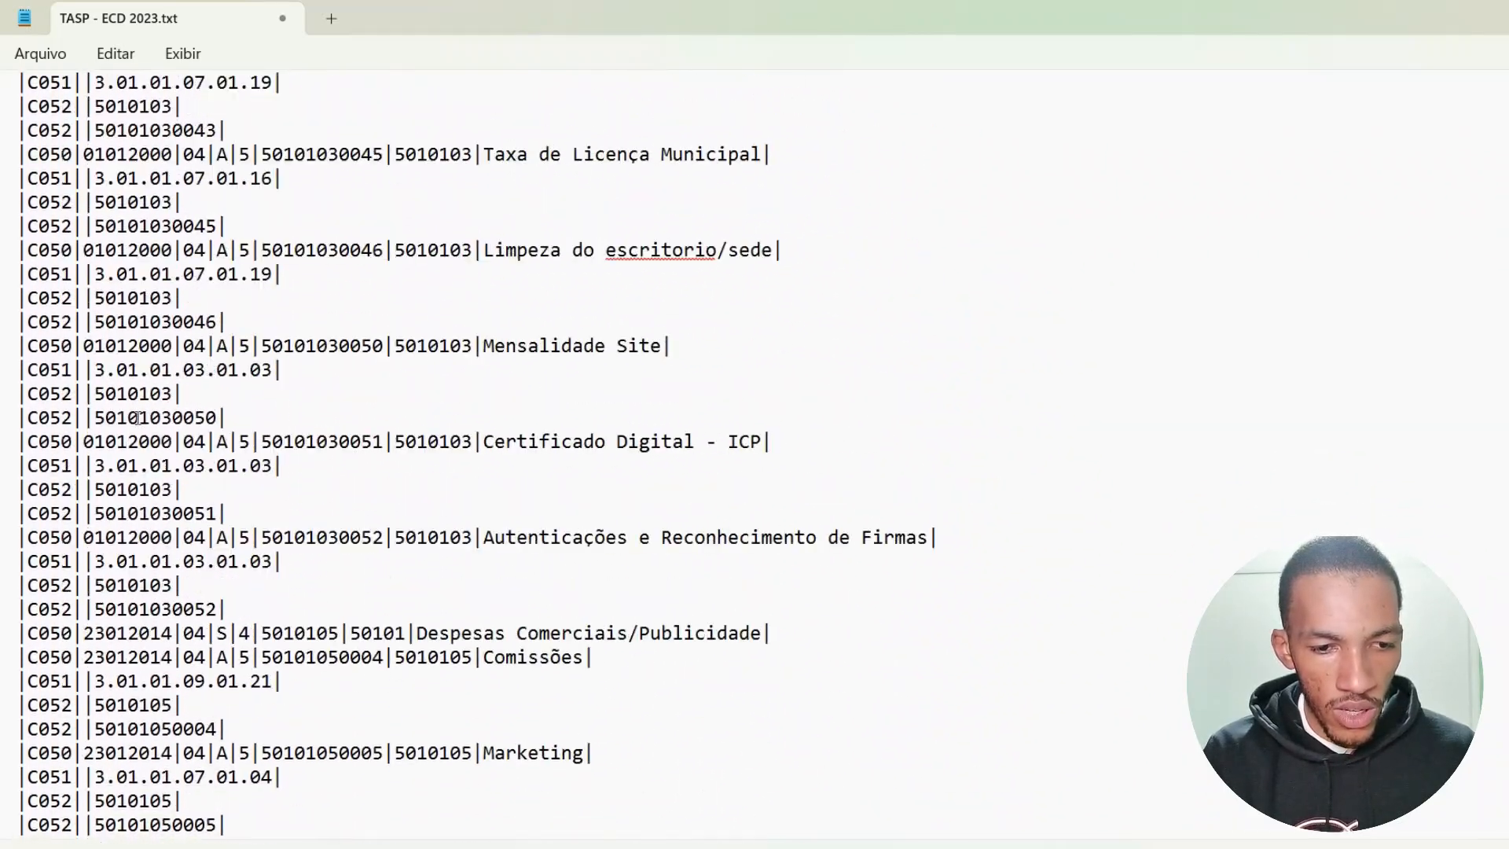
{"action": "scroll", "coordinate": [138, 418], "scroll_direction": "down", "scroll_amount": 10}
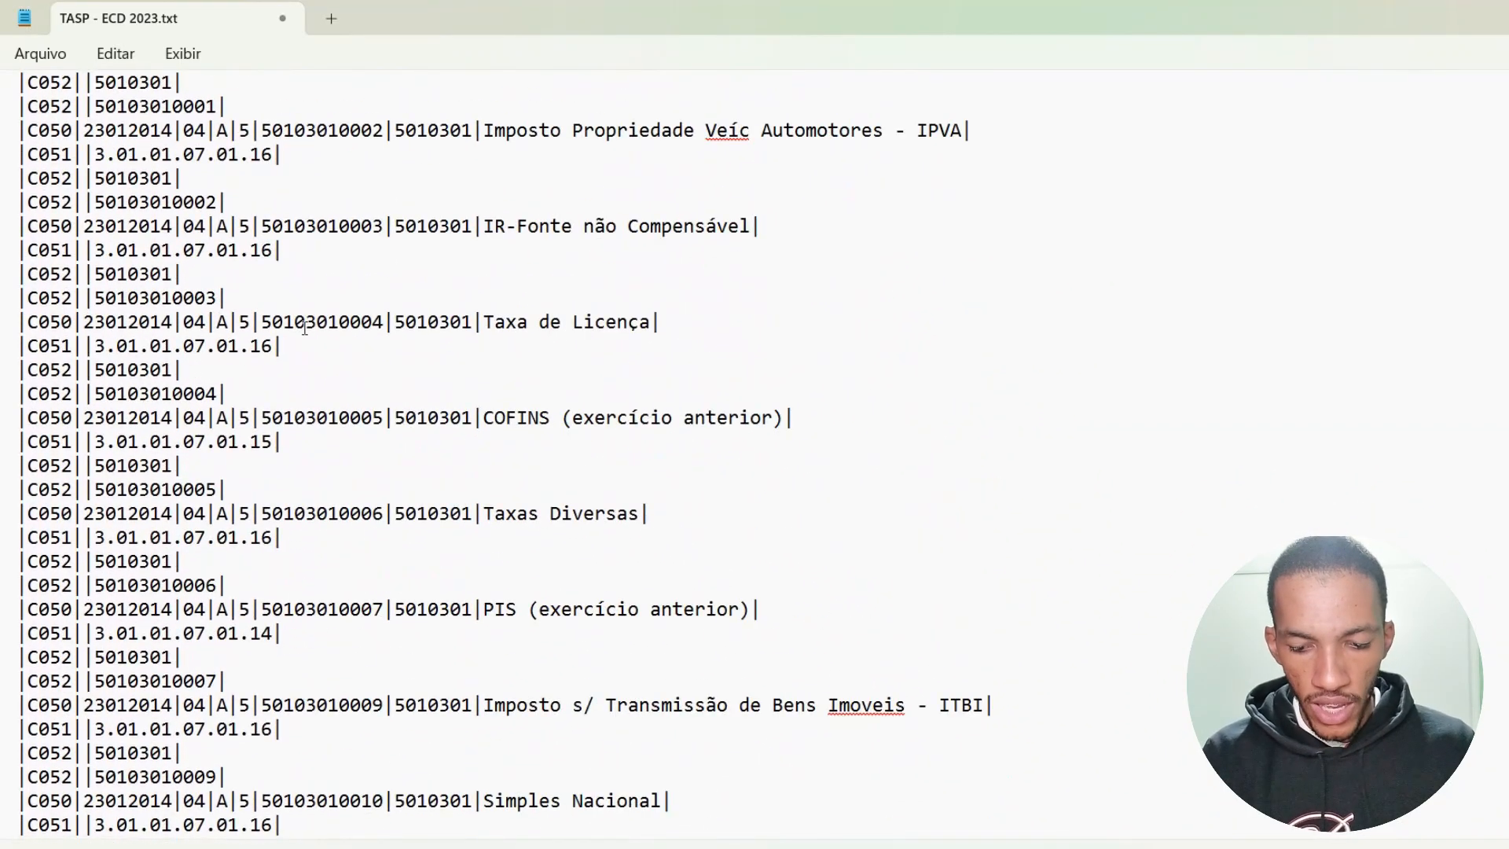
{"action": "key", "text": "ctrl+f"}
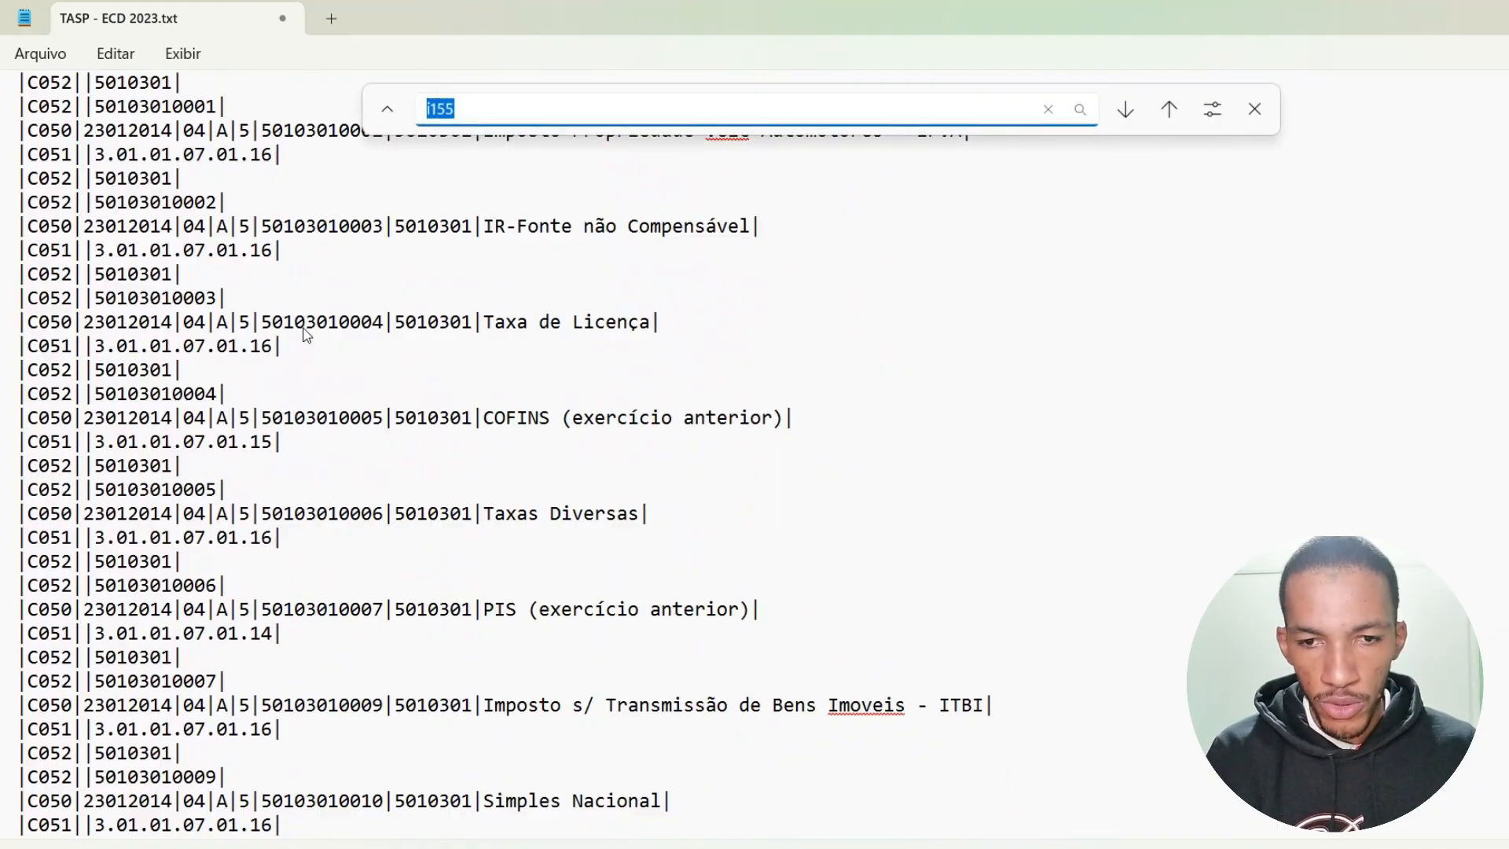
{"action": "type", "text": "I155"}
{"action": "key", "text": "Return"}
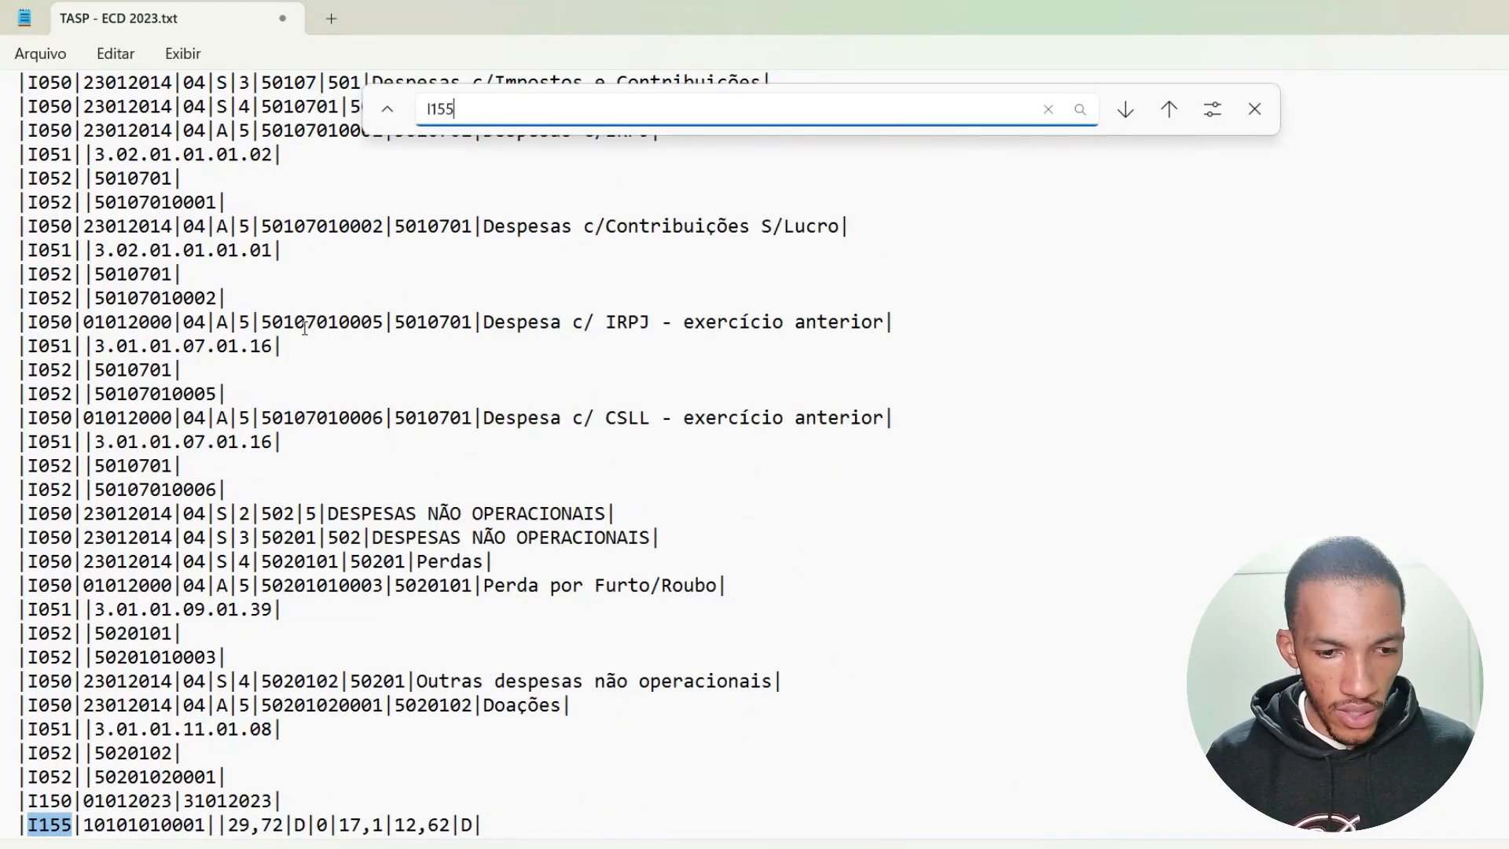
{"action": "scroll", "coordinate": [304, 328], "scroll_direction": "down", "scroll_amount": 2}
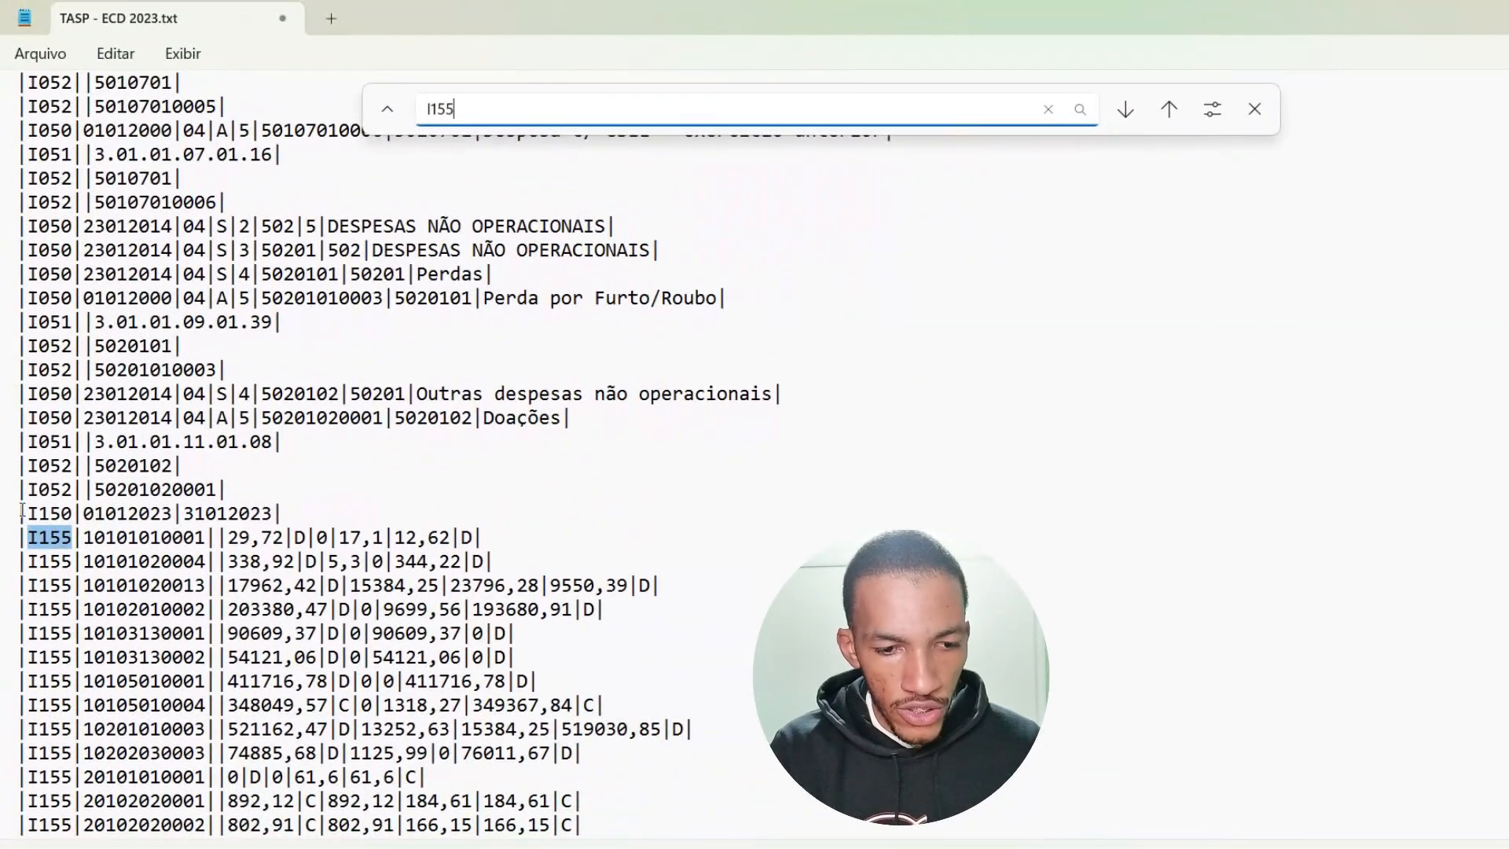
Highlight the January 2023 I150 period record and the first few I155 balance records beneath it.
{"action": "left_click_drag", "start_coordinate": [22, 511], "coordinate": [298, 515]}
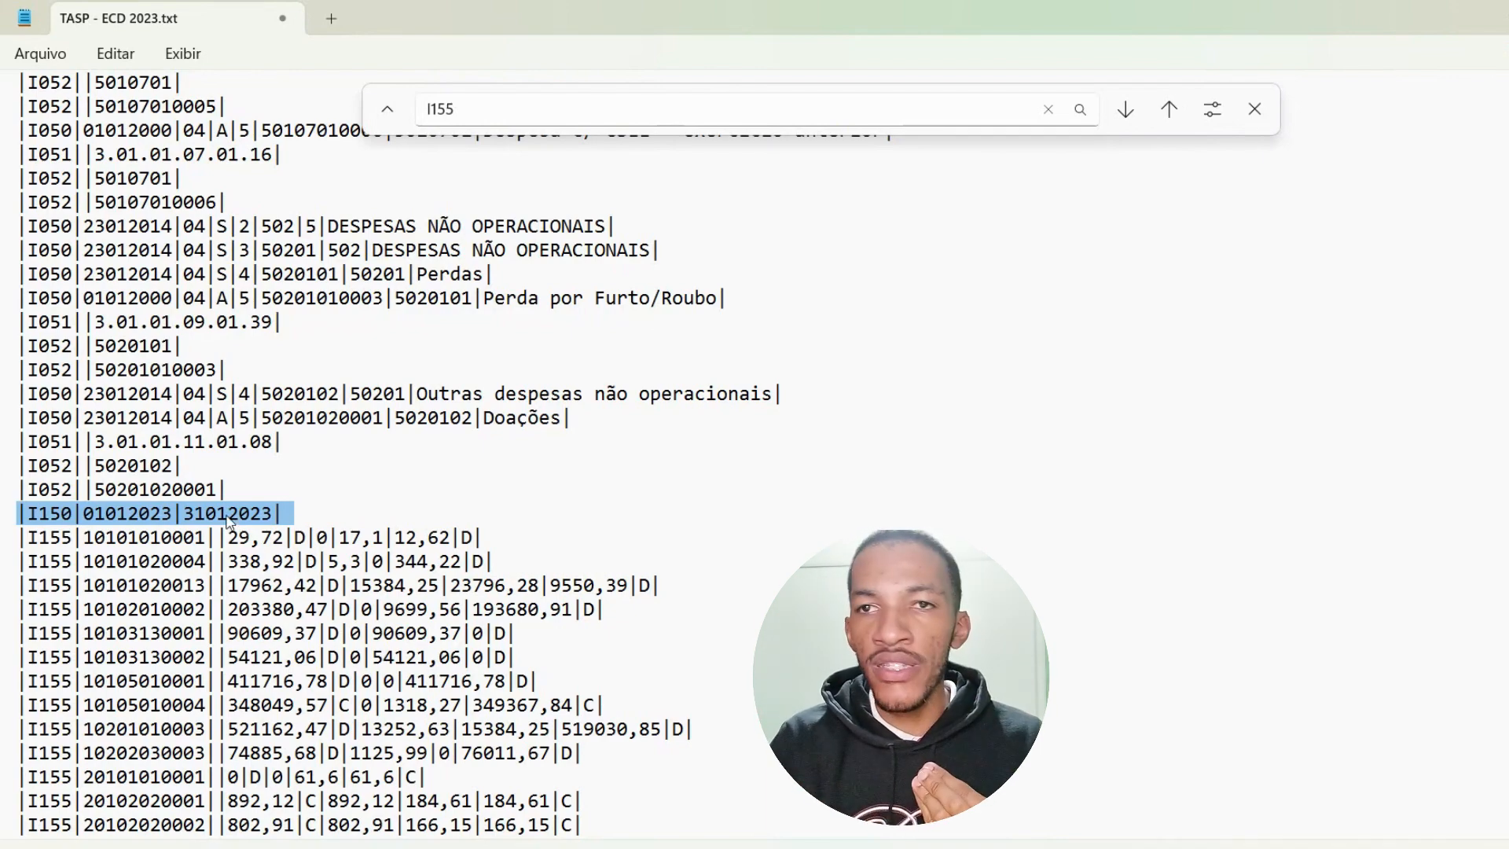
{"action": "left_click", "coordinate": [26, 512]}
{"action": "left_click", "coordinate": [12, 514]}
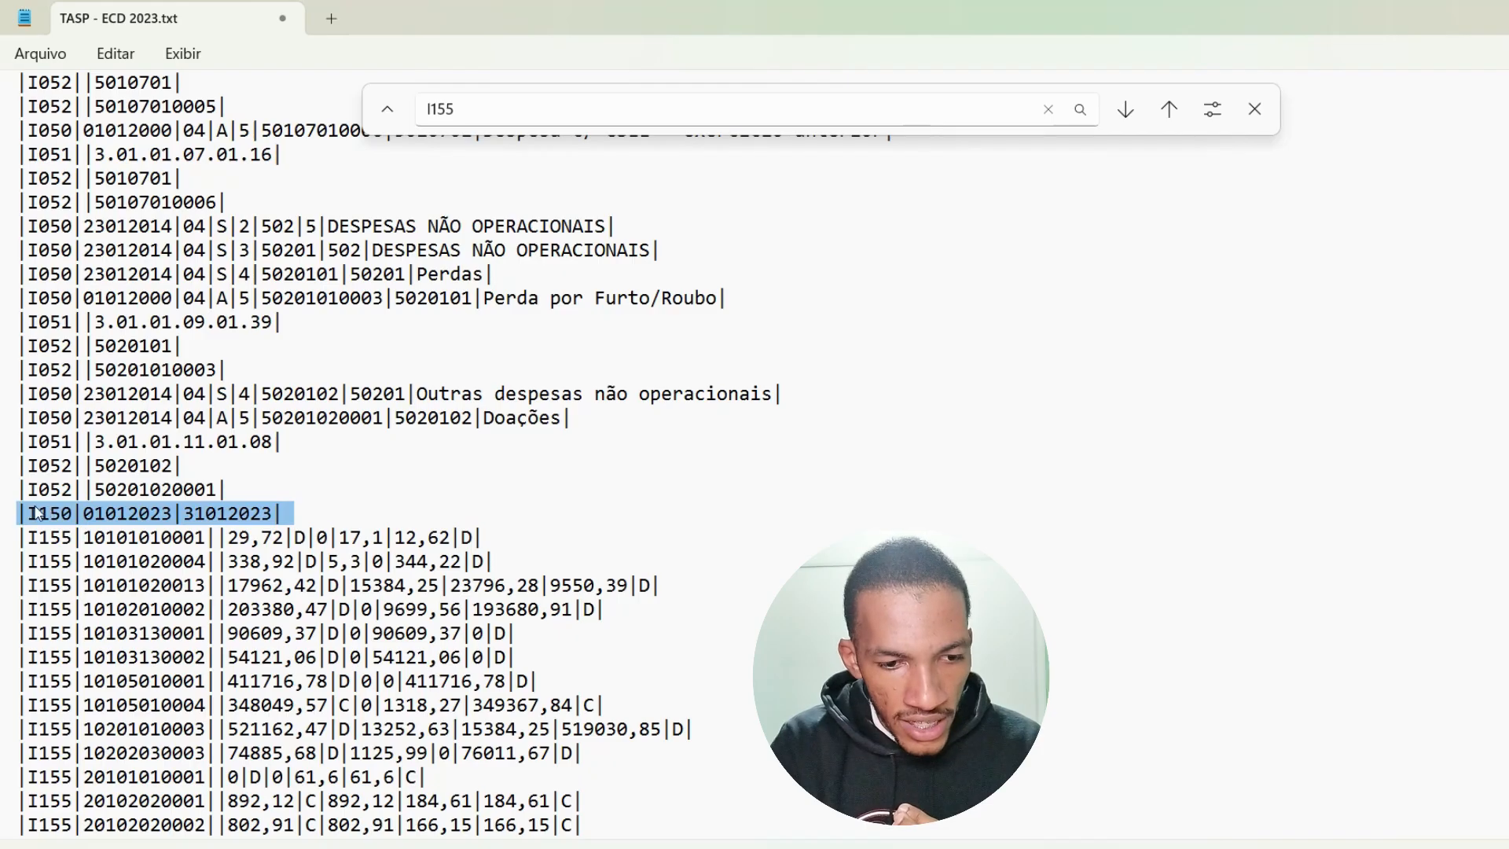
{"action": "left_click_drag", "start_coordinate": [29, 538], "coordinate": [63, 658]}
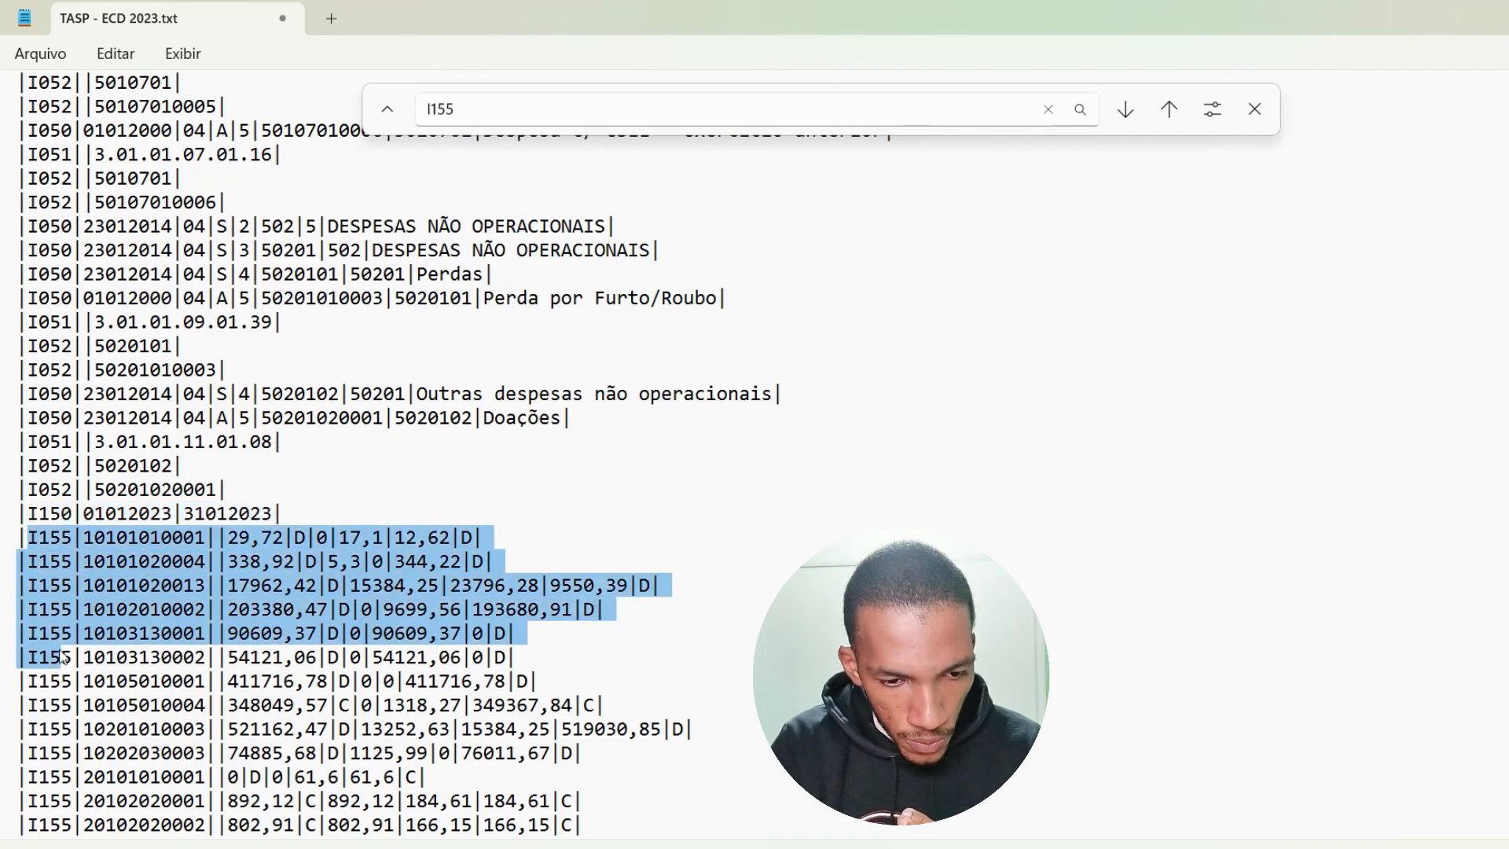
Highlight the first January 2023 I155 record, and the end date 31012023 in the I150 record above it.
{"action": "left_click_drag", "start_coordinate": [75, 513], "coordinate": [518, 525]}
{"action": "left_click", "coordinate": [398, 536]}
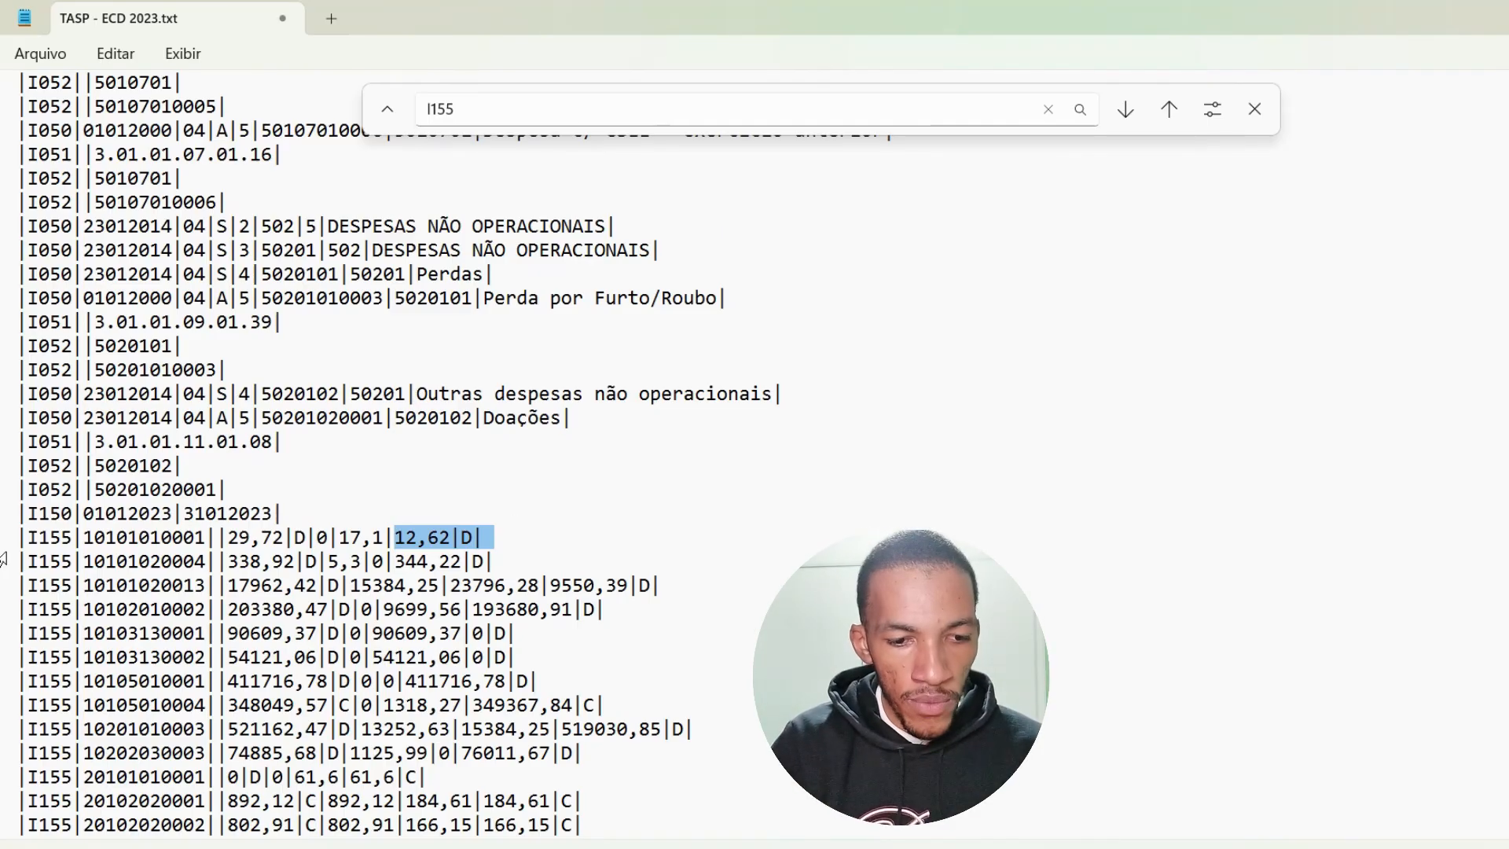
{"action": "left_click", "coordinate": [43, 538]}
{"action": "left_click_drag", "start_coordinate": [28, 538], "coordinate": [505, 528]}
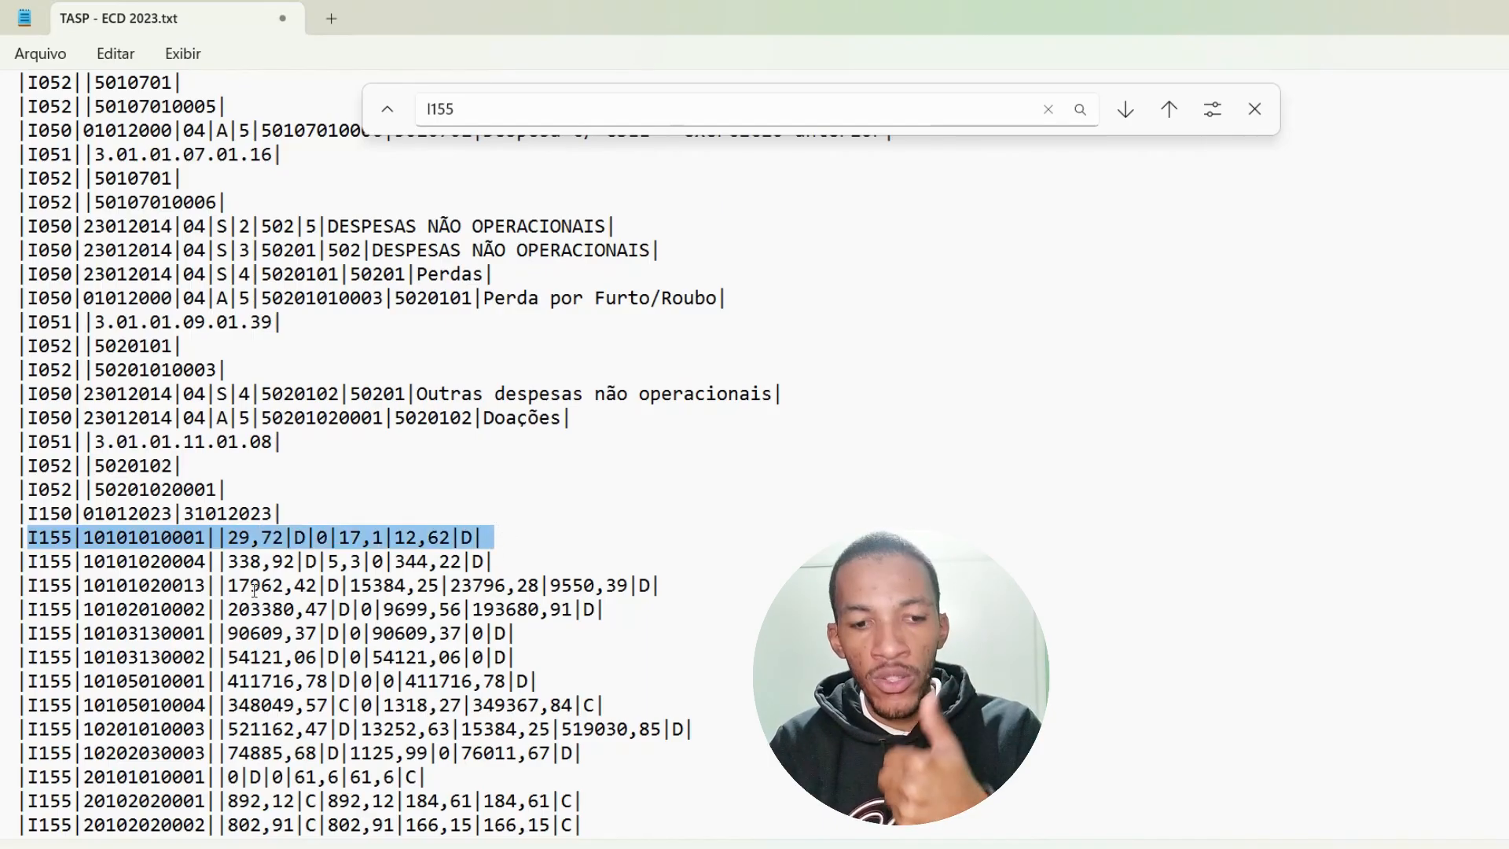
{"action": "left_click", "coordinate": [44, 544]}
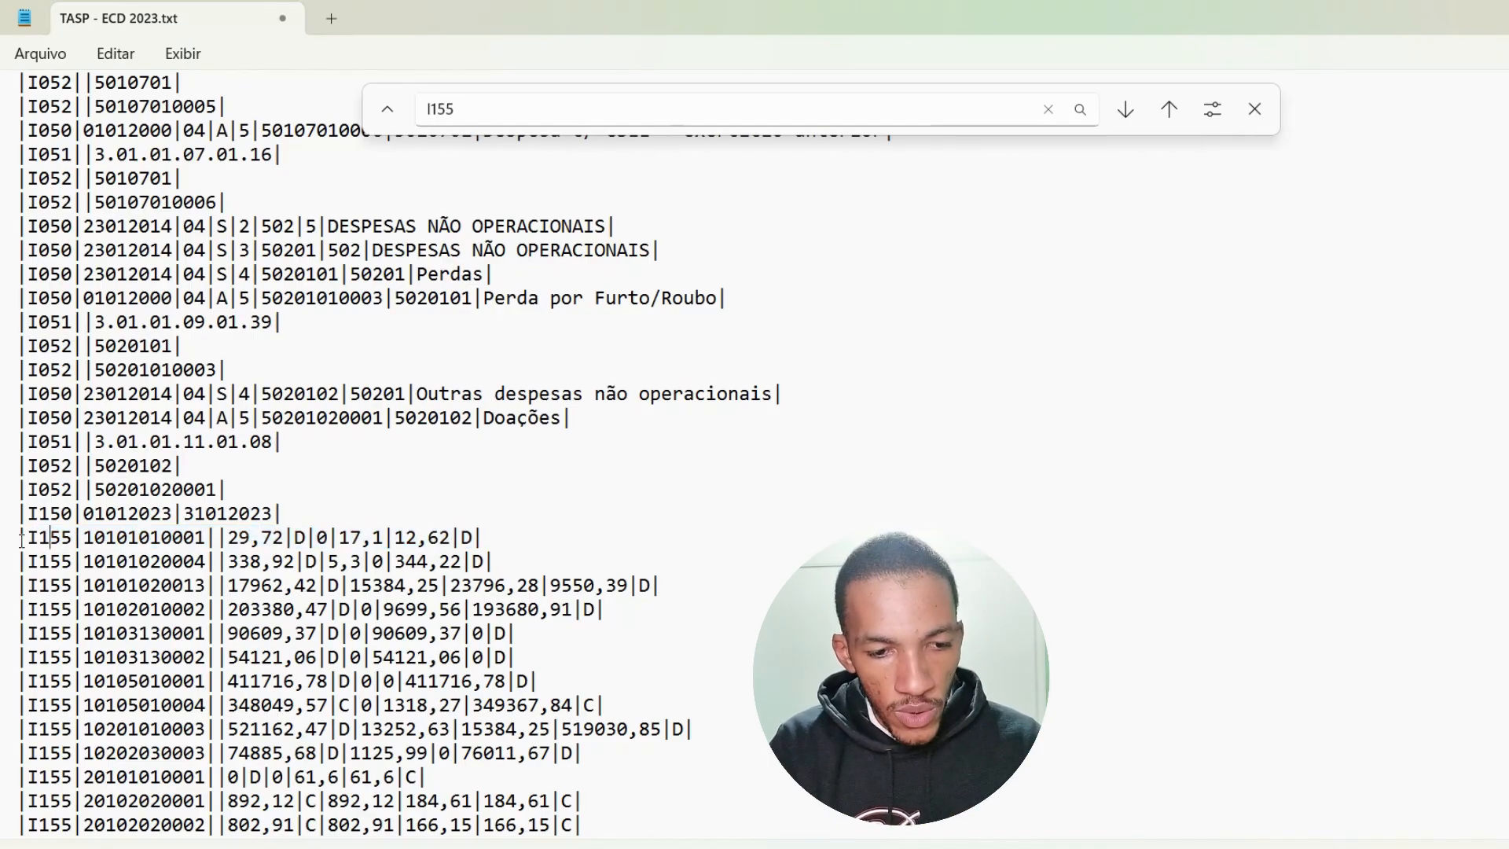
{"action": "left_click_drag", "start_coordinate": [17, 538], "coordinate": [523, 548]}
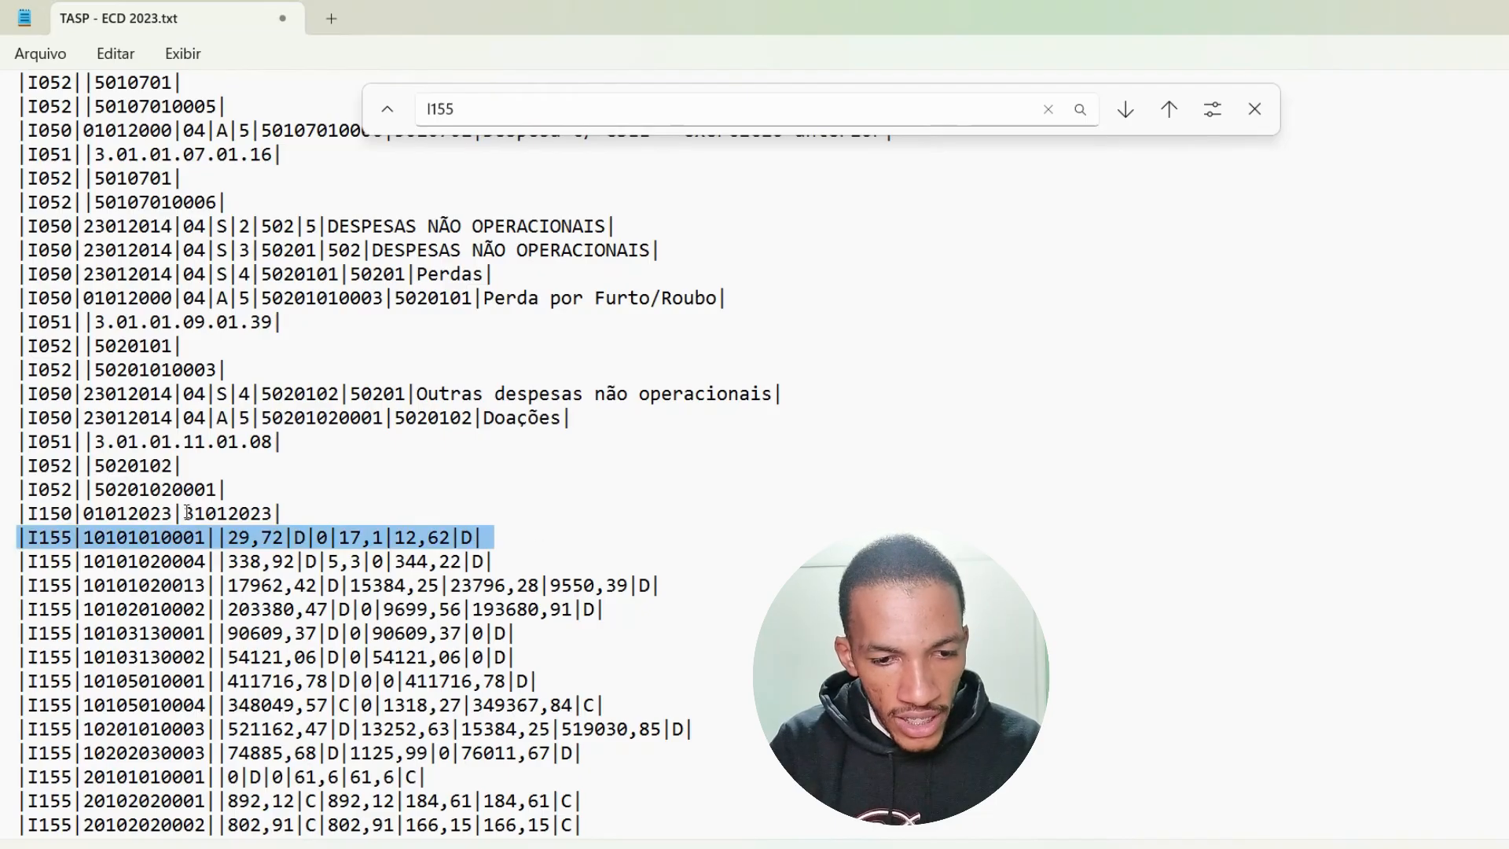
{"action": "left_click_drag", "start_coordinate": [183, 513], "coordinate": [272, 513]}
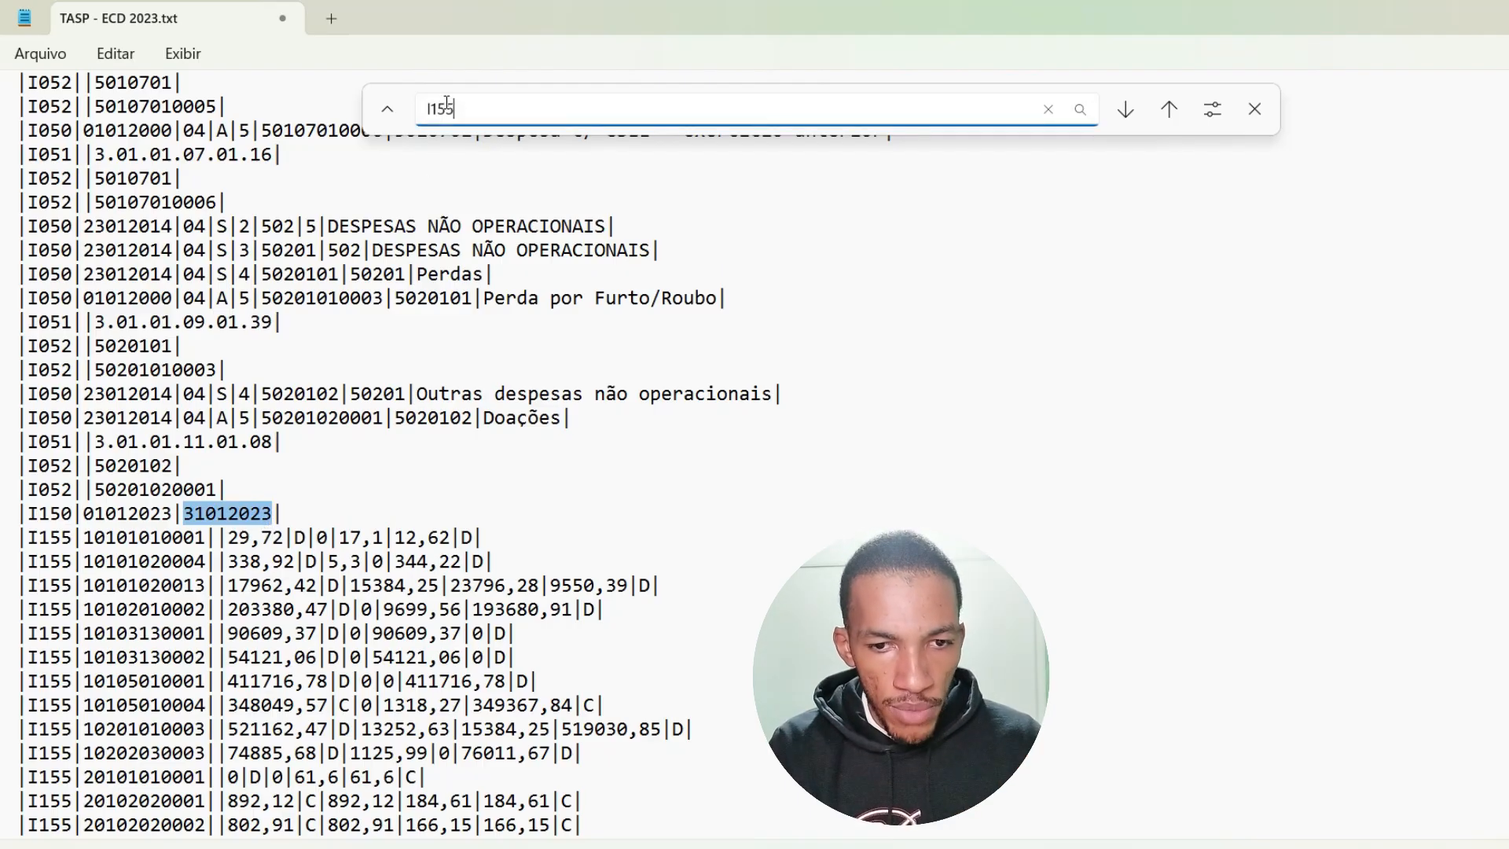
Search the ECD 2023 file for I150 and step through the monthly period records to December 2023.
{"action": "left_click_drag", "start_coordinate": [429, 110], "coordinate": [456, 114]}
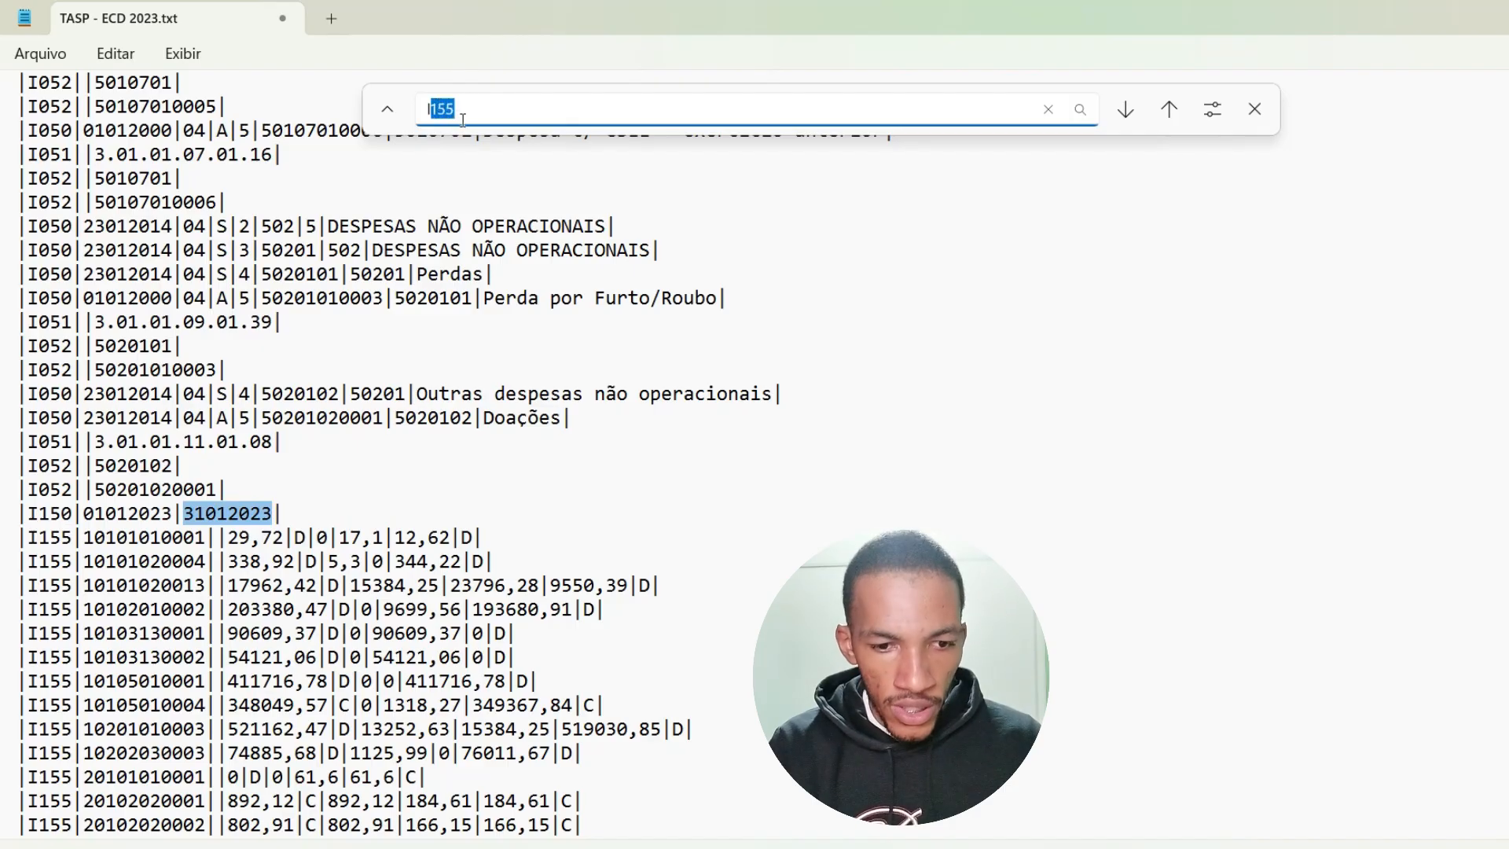
{"action": "type", "text": "I150"}
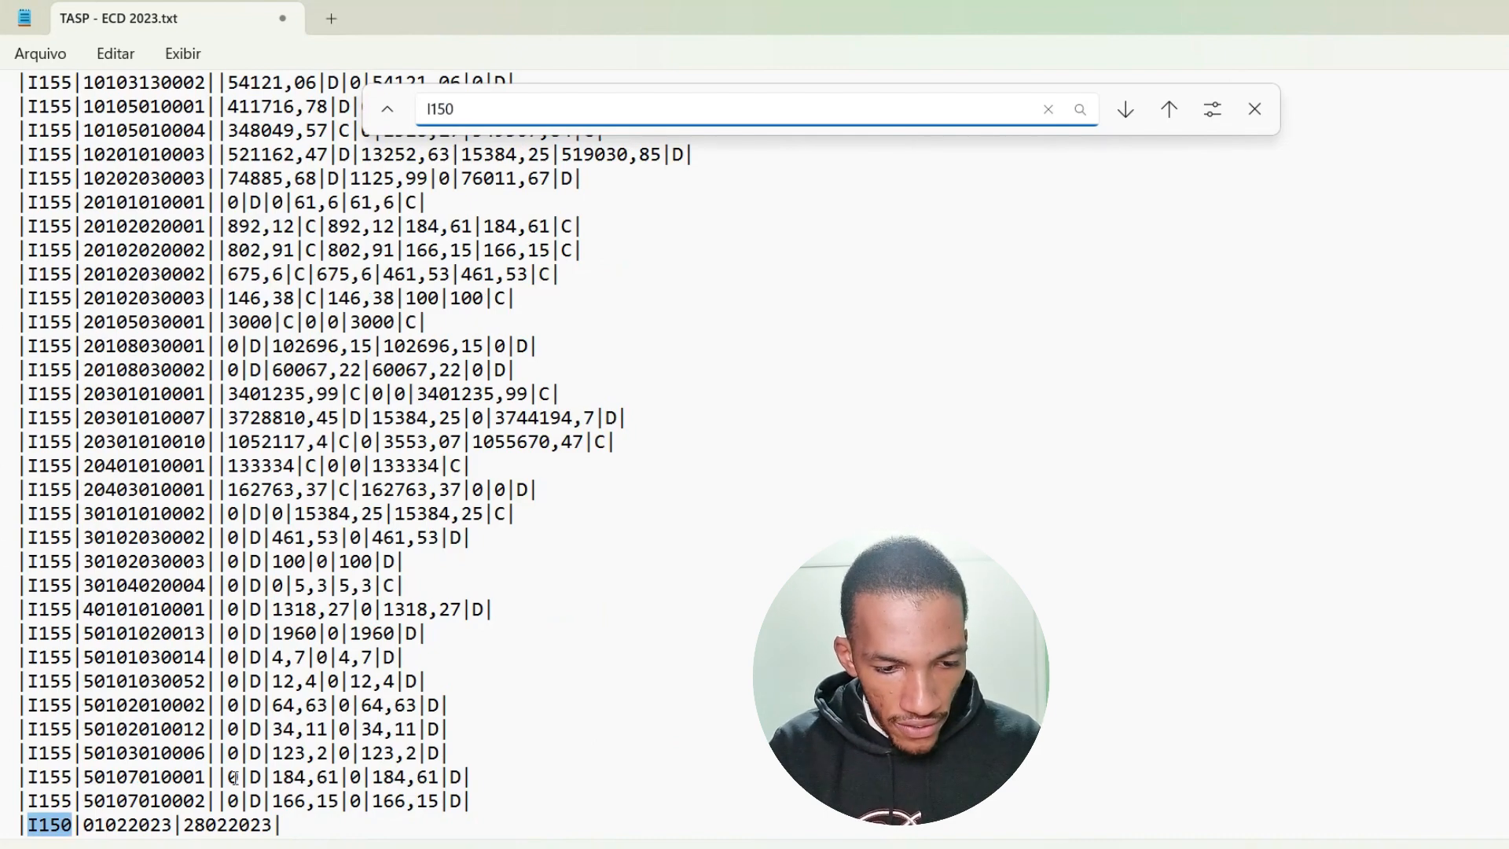
{"action": "key", "text": "Return"}
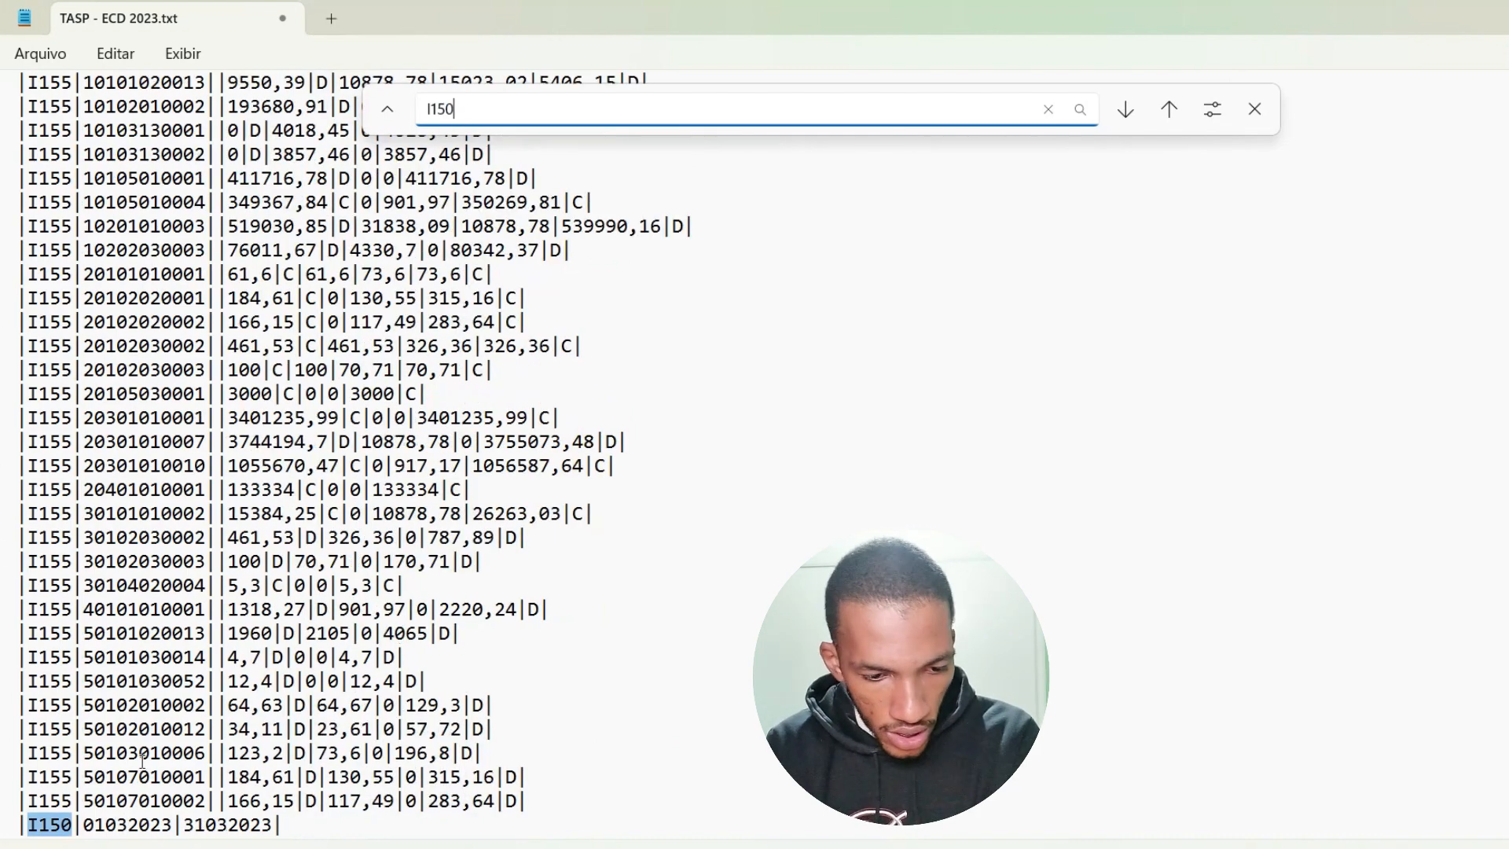
{"action": "scroll", "coordinate": [173, 786], "scroll_direction": "down", "scroll_amount": 1}
{"action": "key", "text": "Return"}
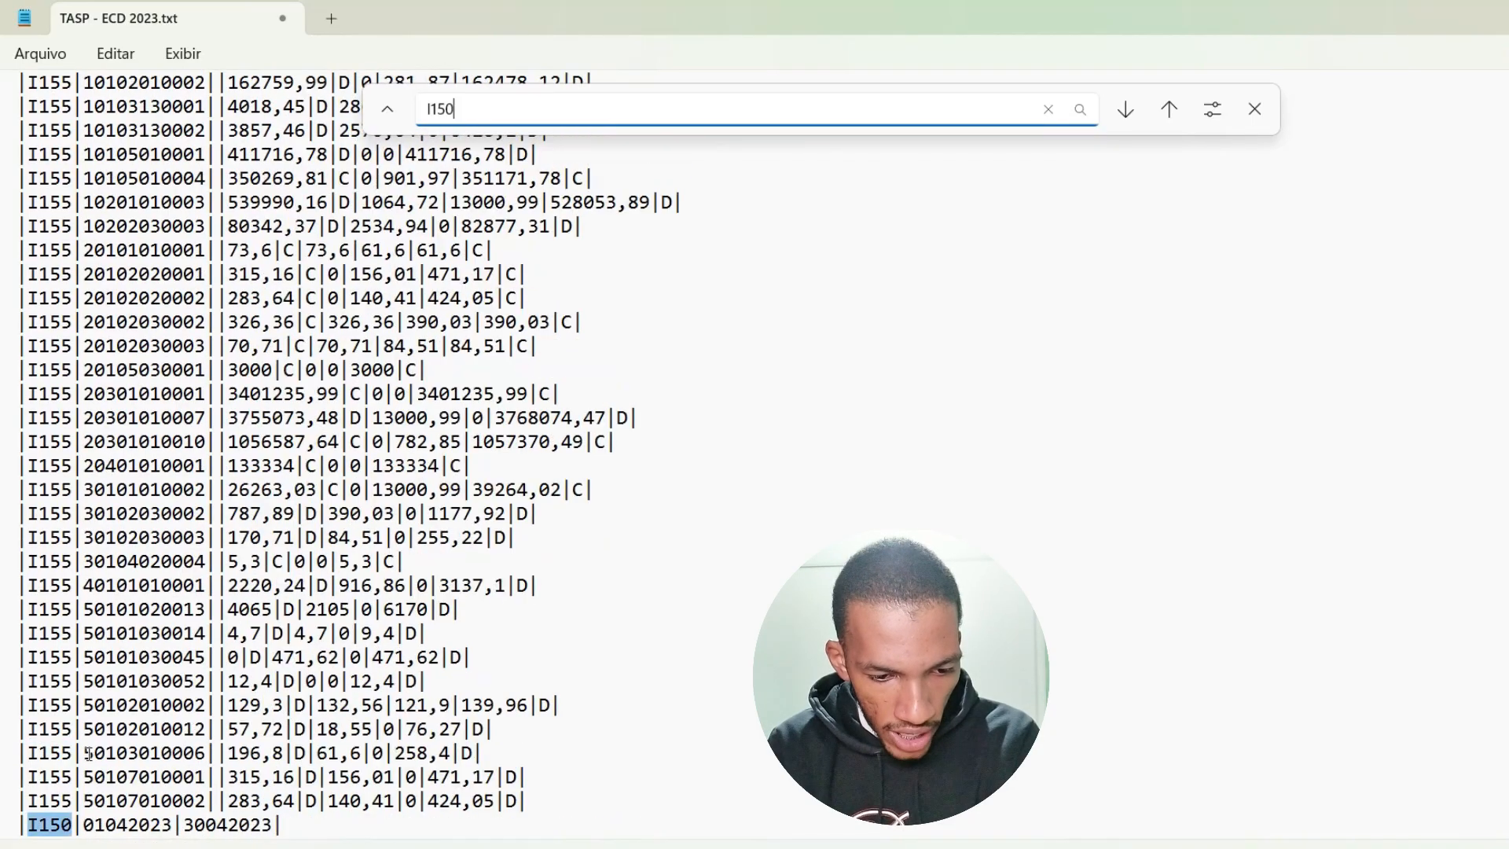
{"action": "key", "text": "Return"}
{"action": "key", "text": "Return"}
{"action": "key", "text": "Return"}
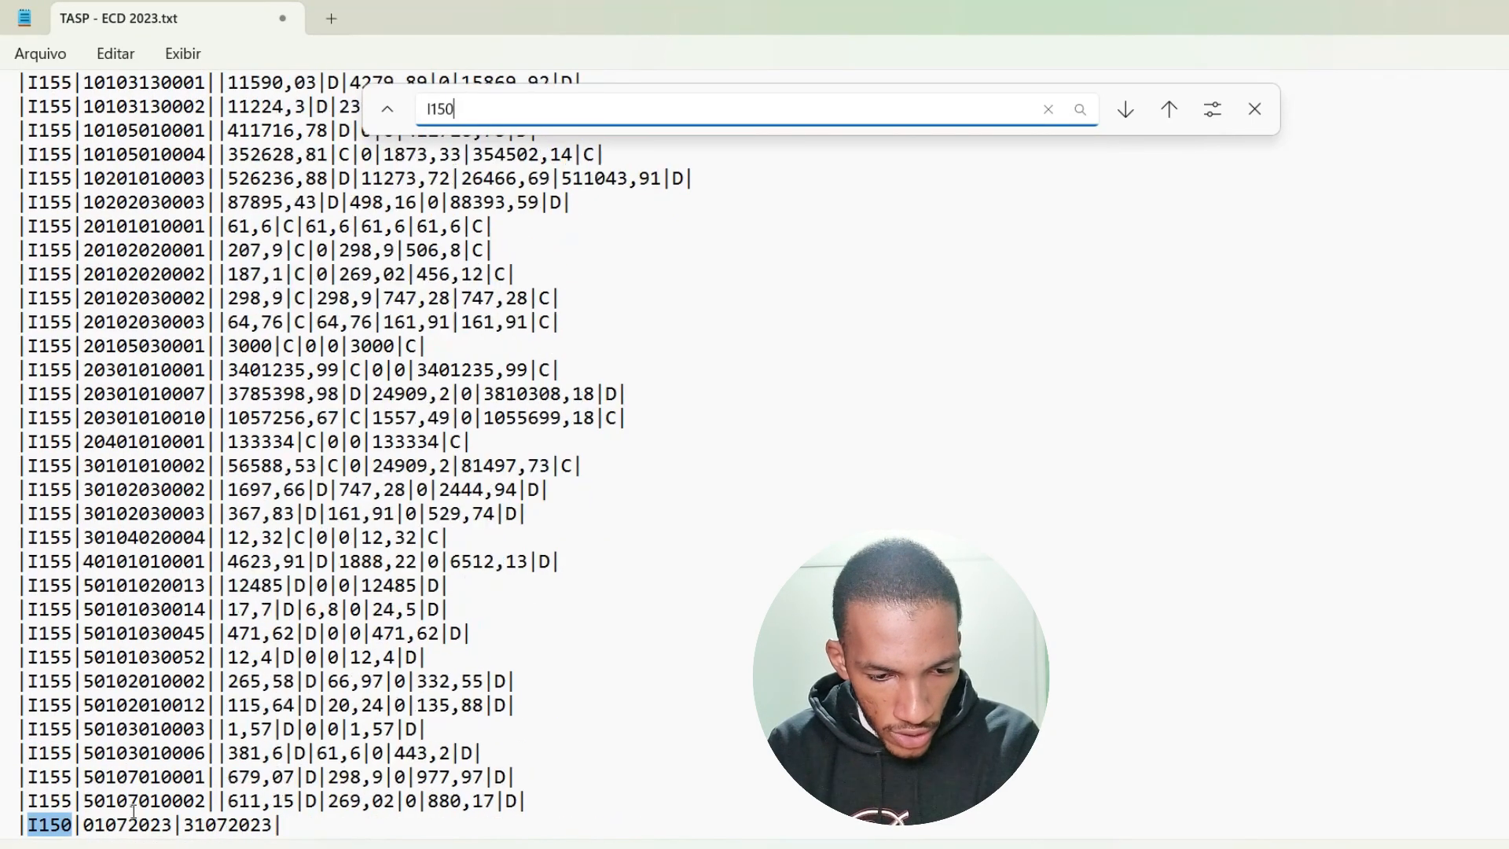
{"action": "key", "text": "Return"}
{"action": "key", "text": "Return"}
{"action": "key", "text": "Return"}
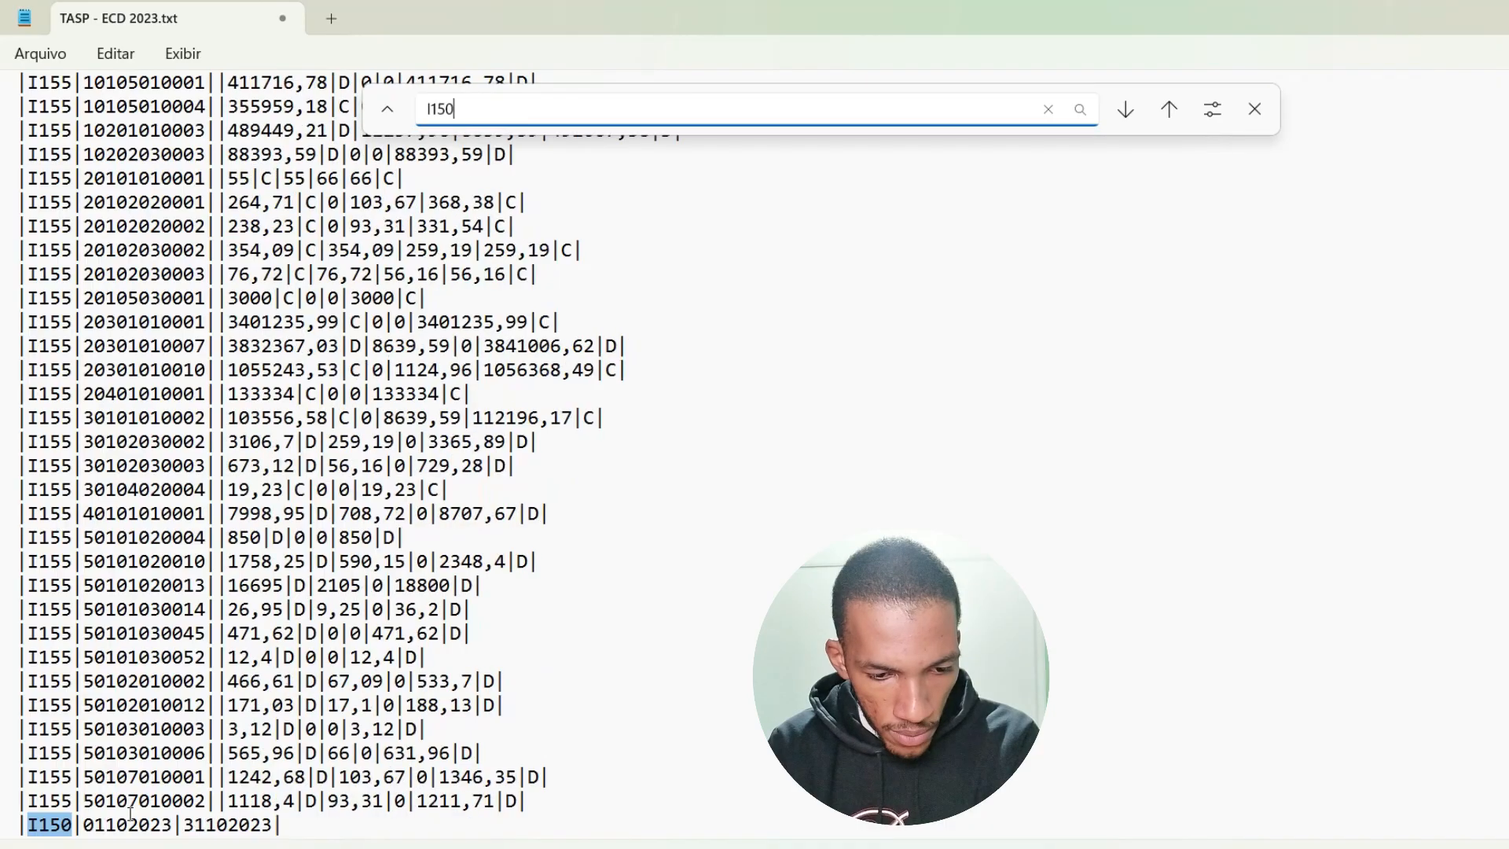
{"action": "key", "text": "Return"}
{"action": "key", "text": "Return"}
{"action": "scroll", "coordinate": [168, 739], "scroll_direction": "down", "scroll_amount": 3}
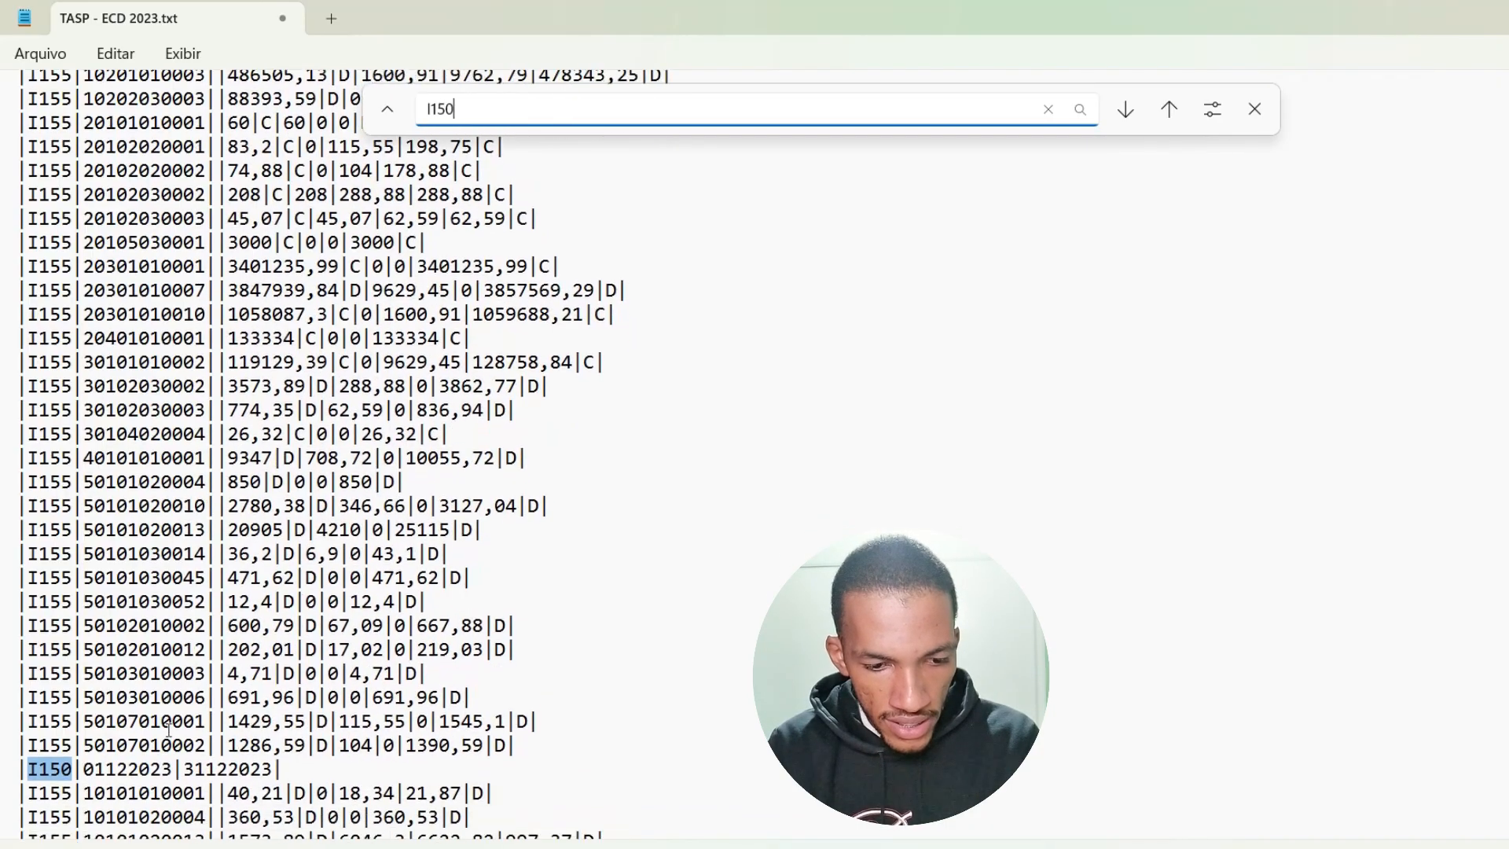
{"action": "scroll", "coordinate": [169, 739], "scroll_direction": "down", "scroll_amount": 3}
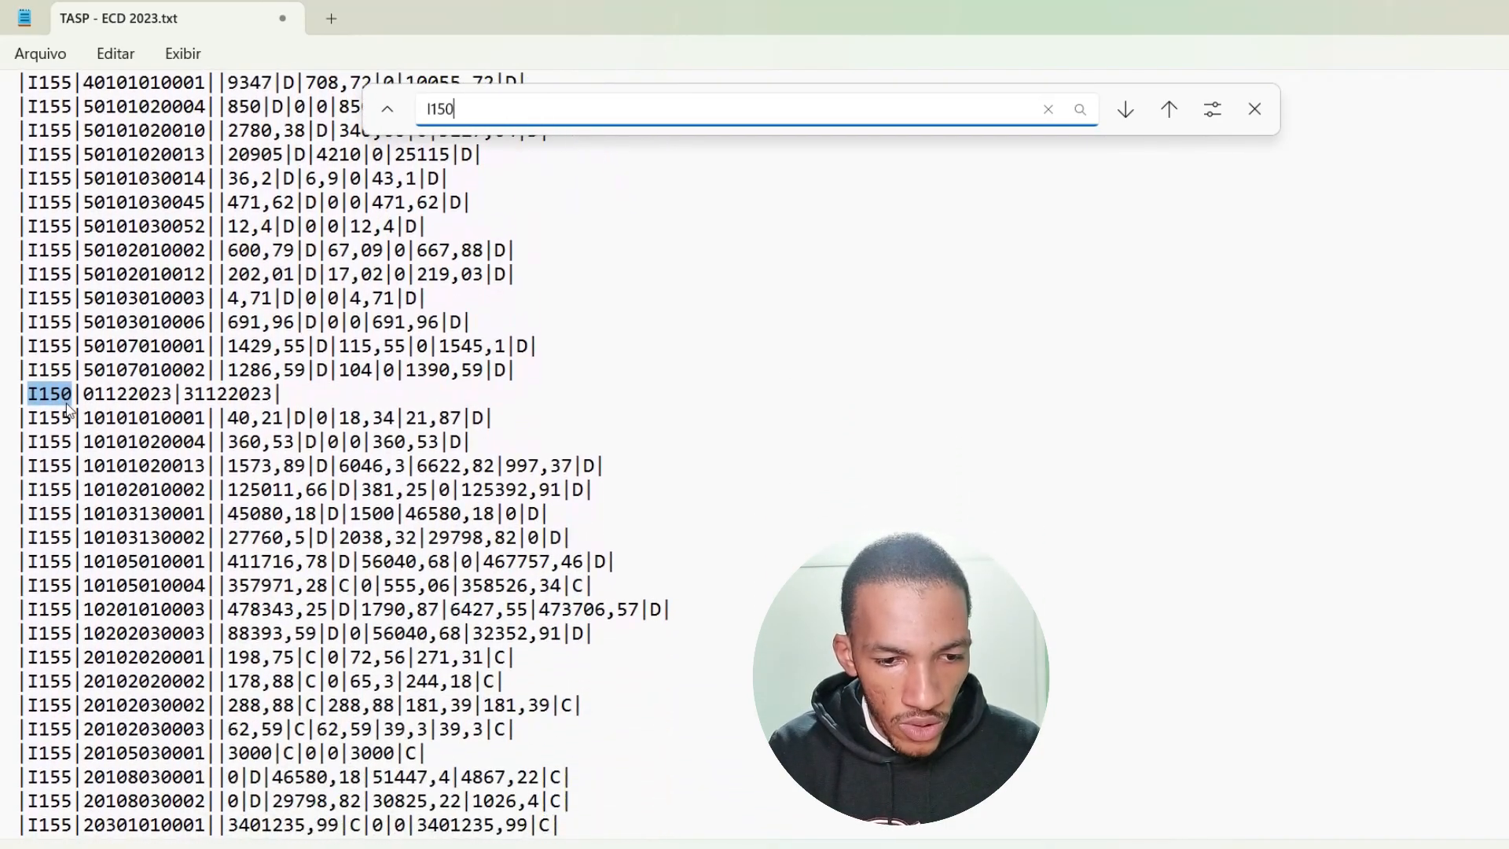
Highlight the December 2023 I150 period record and the first I155 balance record under it.
{"action": "left_click", "coordinate": [45, 383]}
{"action": "left_click_drag", "start_coordinate": [17, 393], "coordinate": [294, 390]}
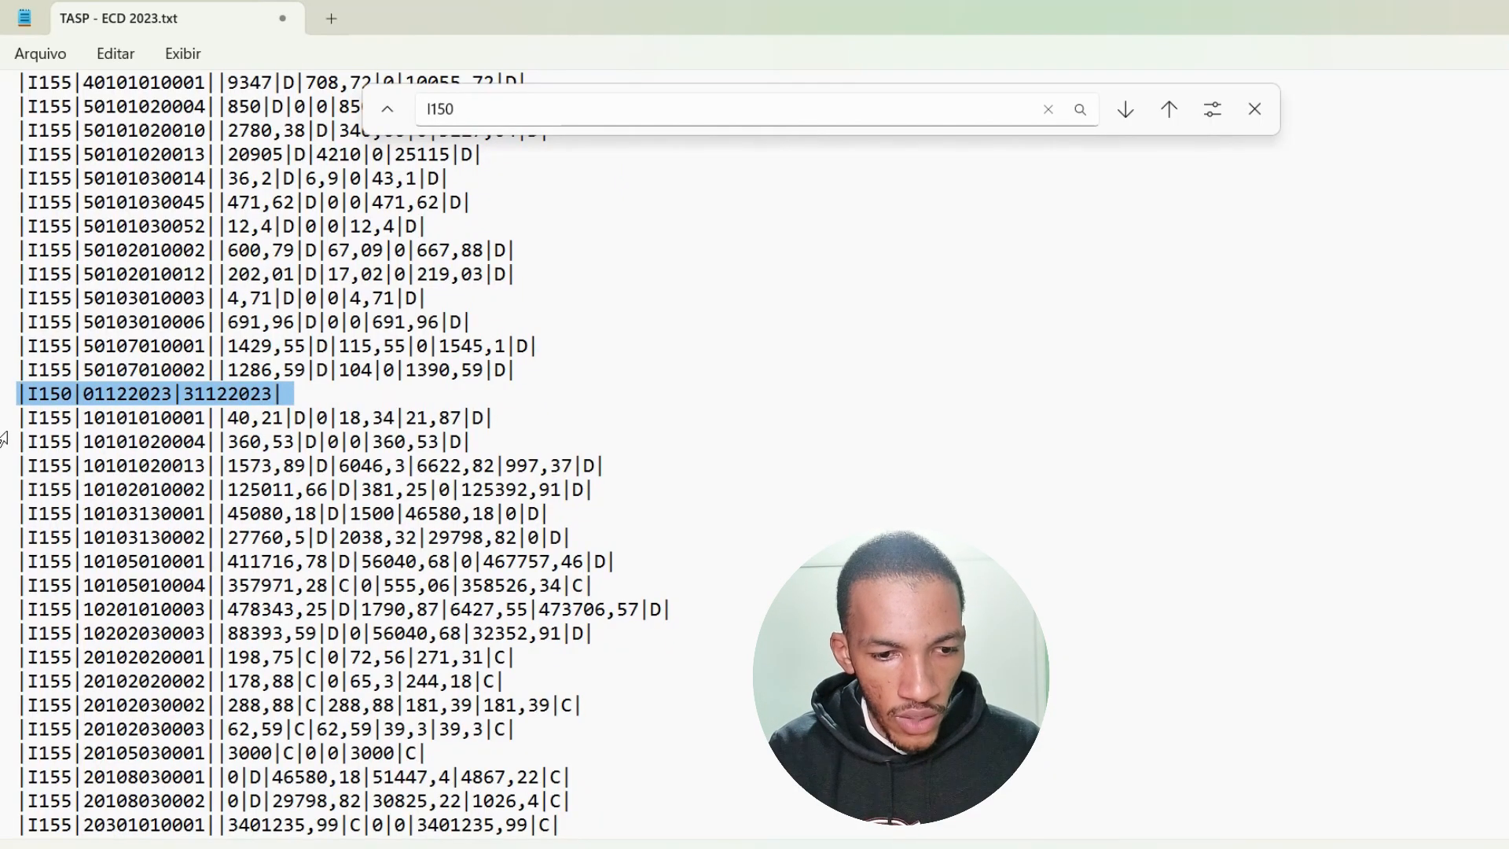
{"action": "left_click_drag", "start_coordinate": [17, 417], "coordinate": [500, 428]}
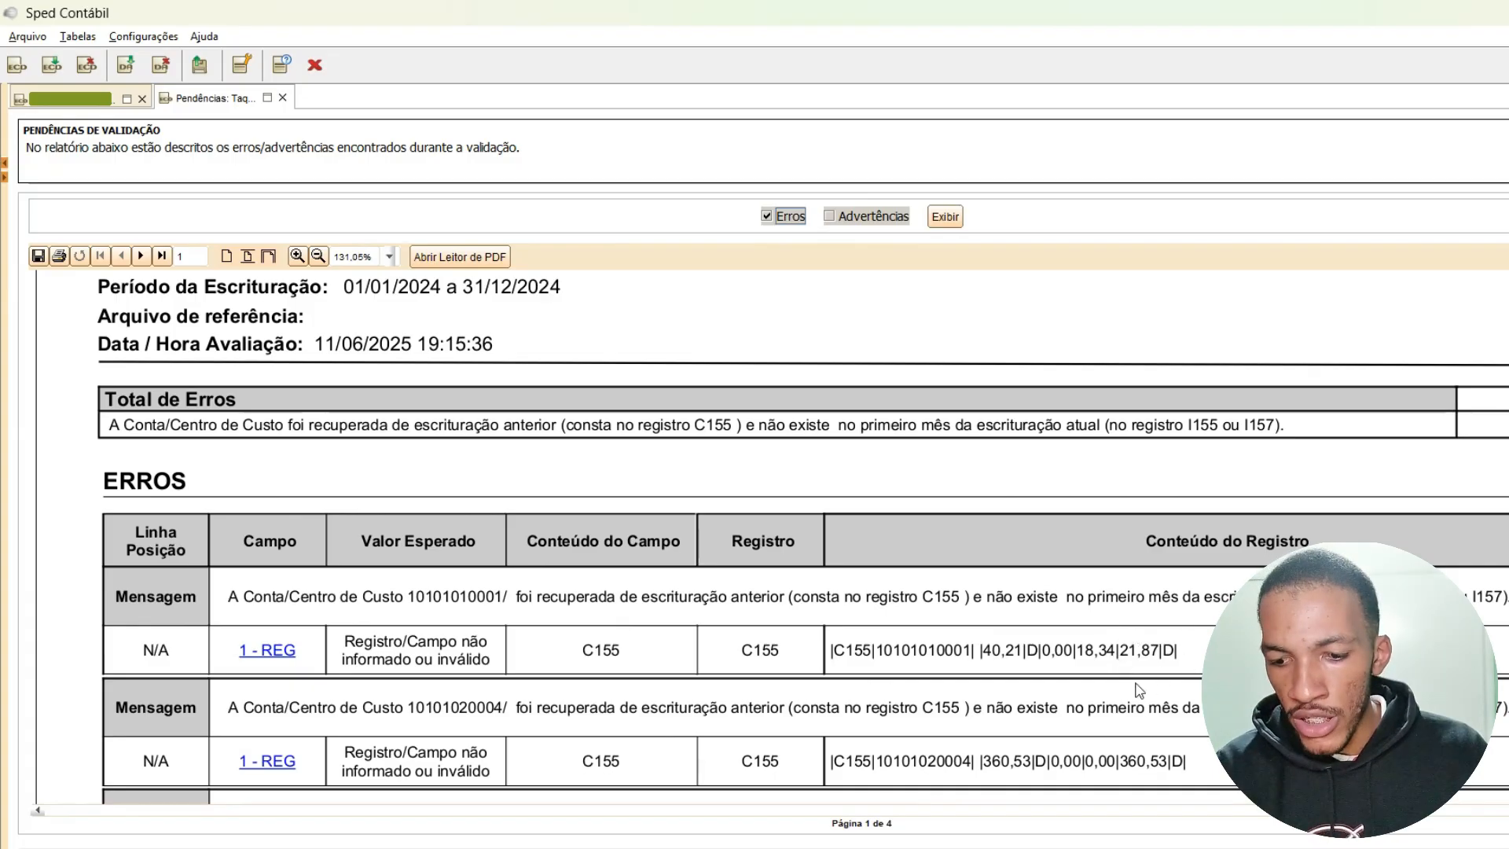
Switch from the Sped Contábil error report back to the ECD 2023 text file and reselect the first December I155 record.
{"action": "left_click", "coordinate": [1136, 847]}
{"action": "left_click", "coordinate": [1045, 810]}
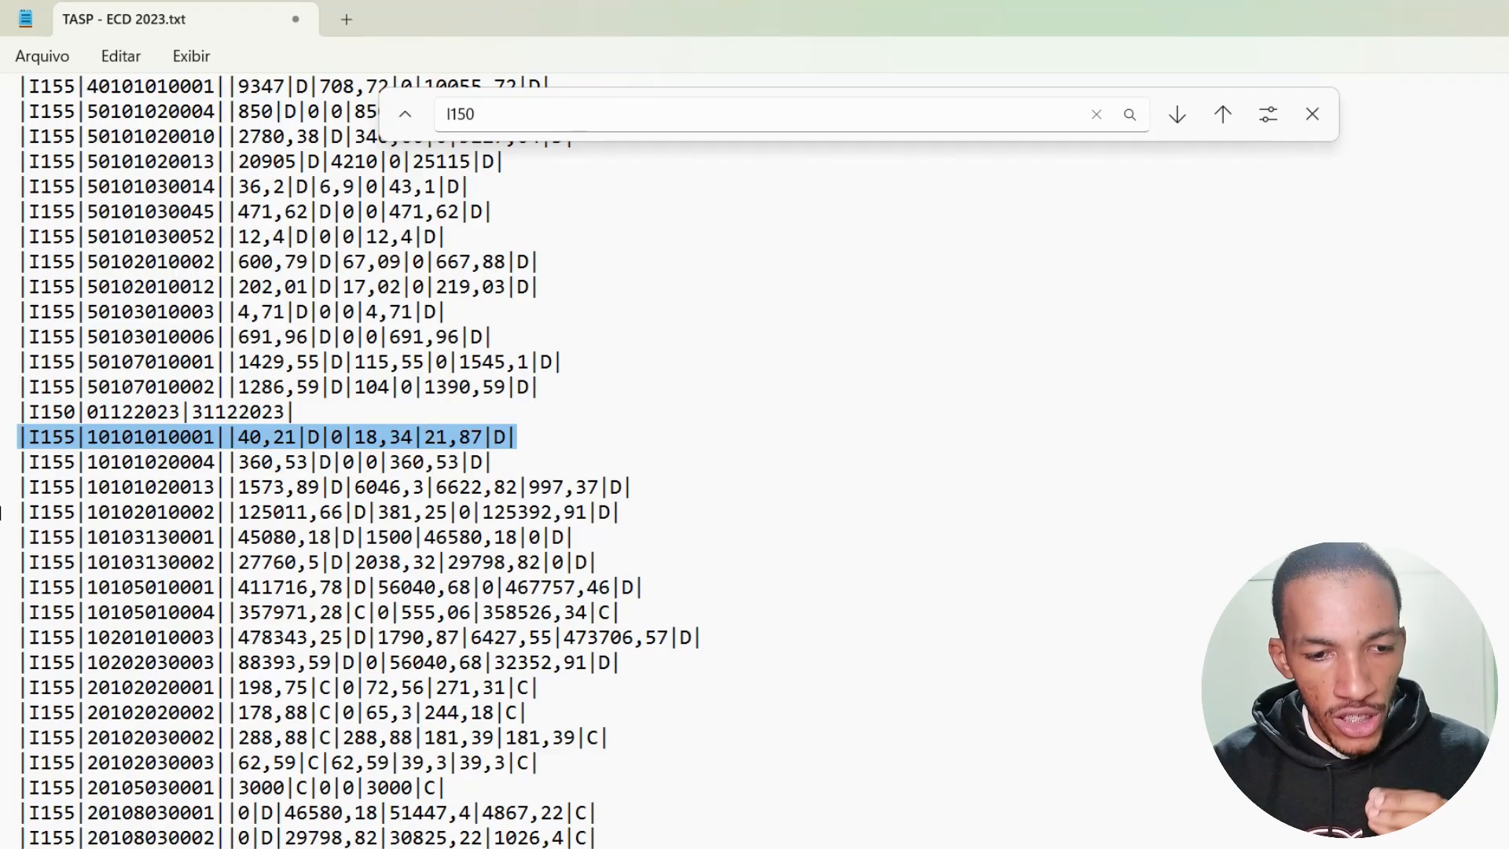
{"action": "left_click", "coordinate": [52, 461]}
{"action": "left_click_drag", "start_coordinate": [18, 437], "coordinate": [517, 448]}
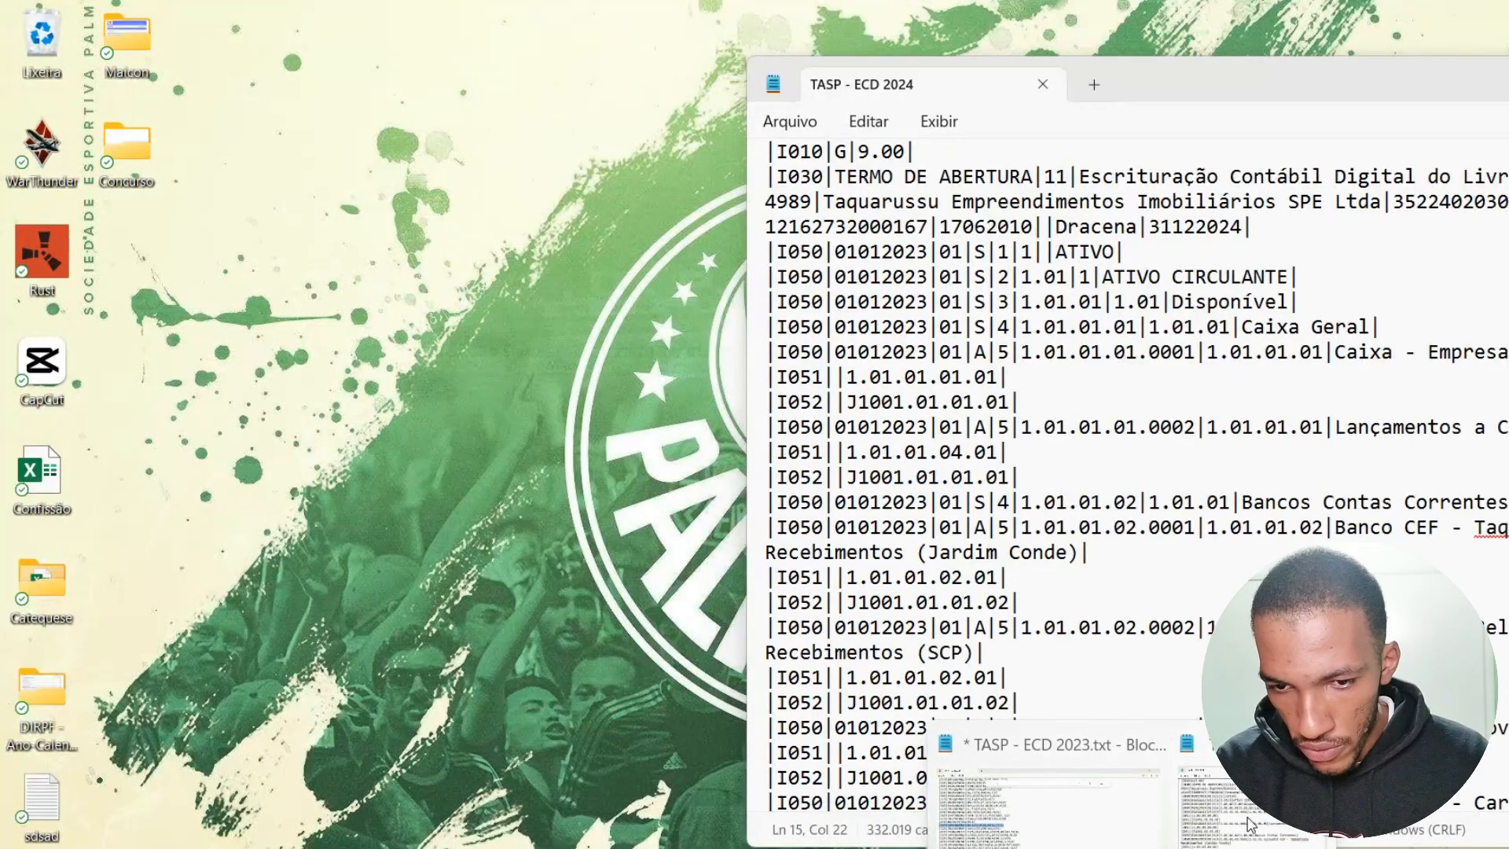
Bring up the ECD 2024 text file beside the 2023 one and search it for I150.
{"action": "left_click", "coordinate": [1250, 823]}
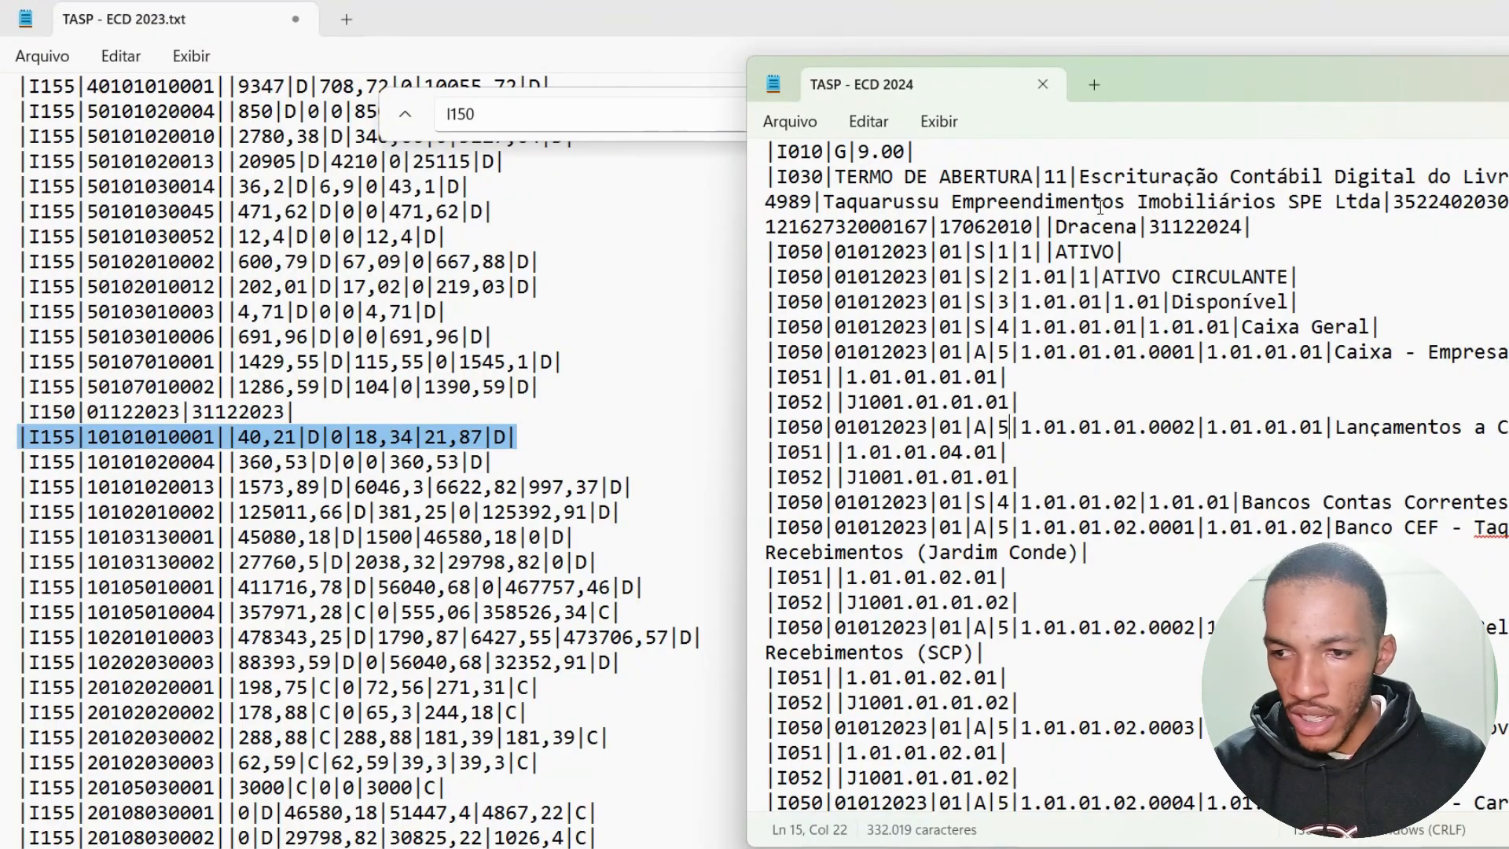
{"action": "key", "text": "ctrl+f"}
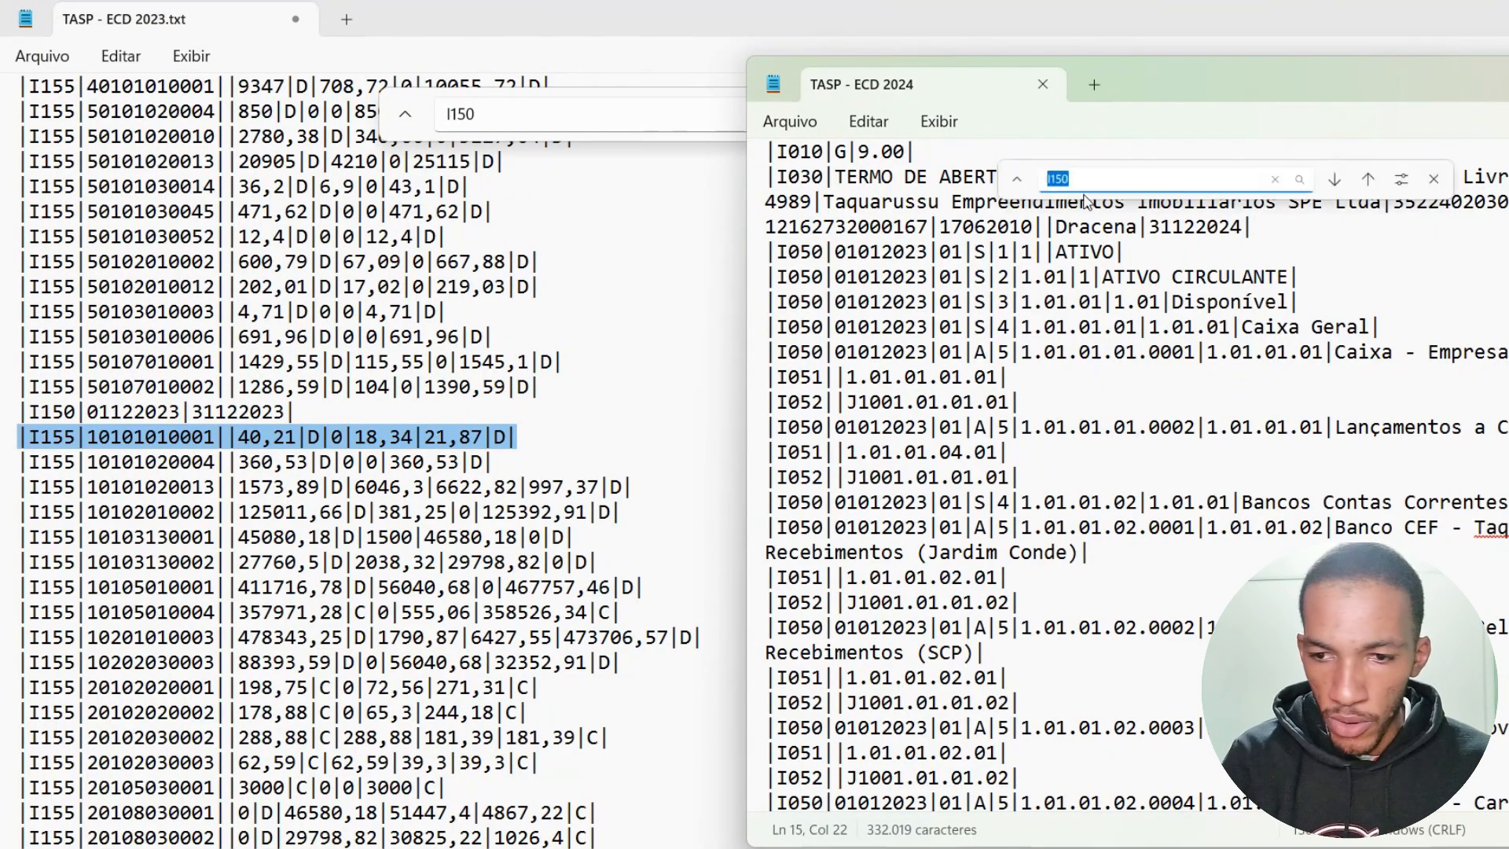
{"action": "type", "text": "I150"}
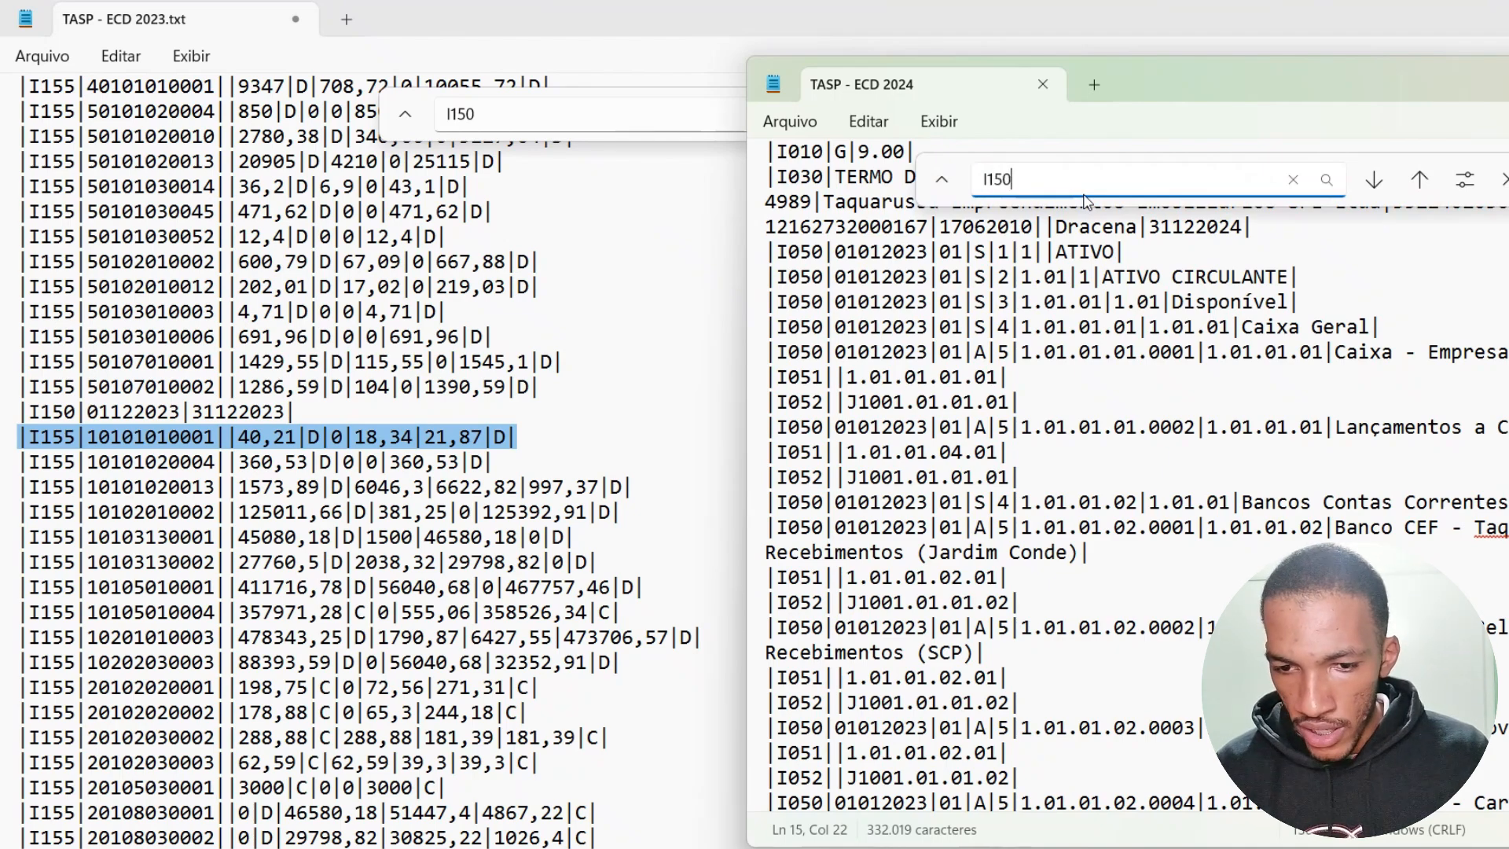
{"action": "key", "text": "Return"}
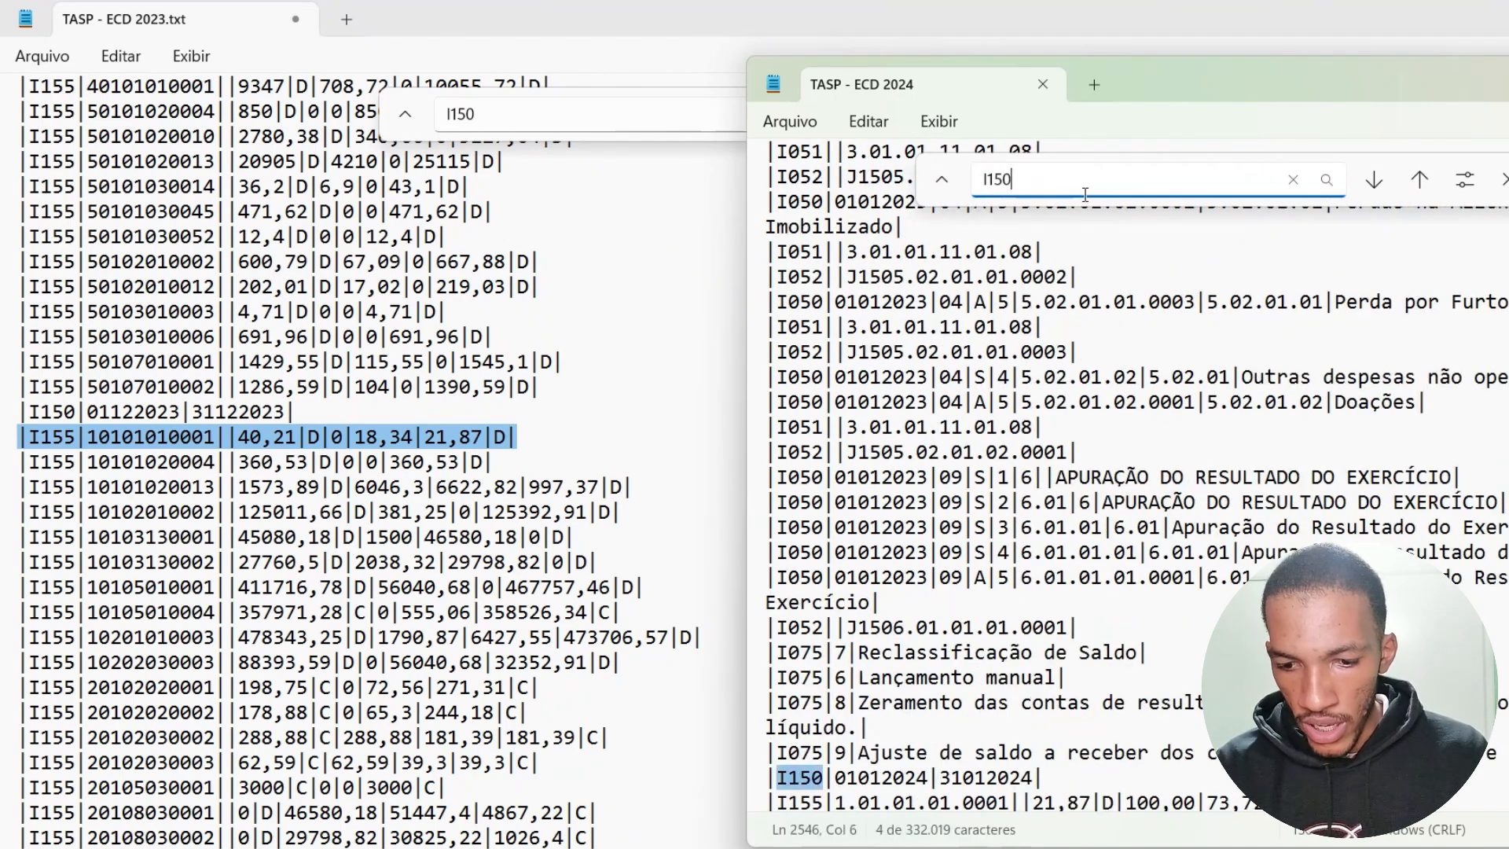
Select the first I155 balance record under the January 2024 I150 period in the ECD 2024 file.
{"action": "scroll", "coordinate": [941, 368], "scroll_direction": "down", "scroll_amount": 2}
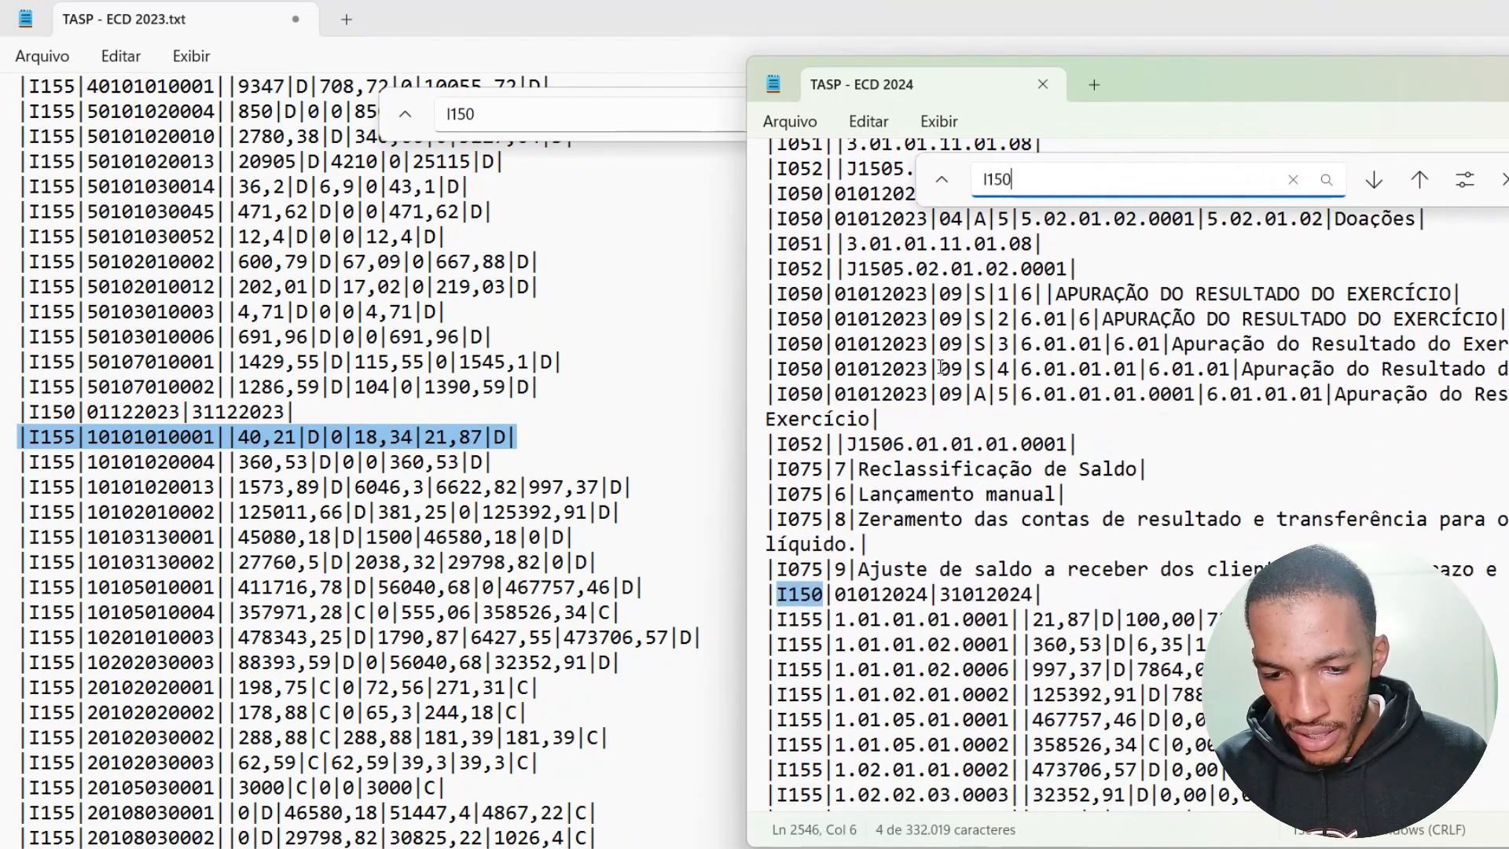
{"action": "scroll", "coordinate": [941, 368], "scroll_direction": "down", "scroll_amount": 3}
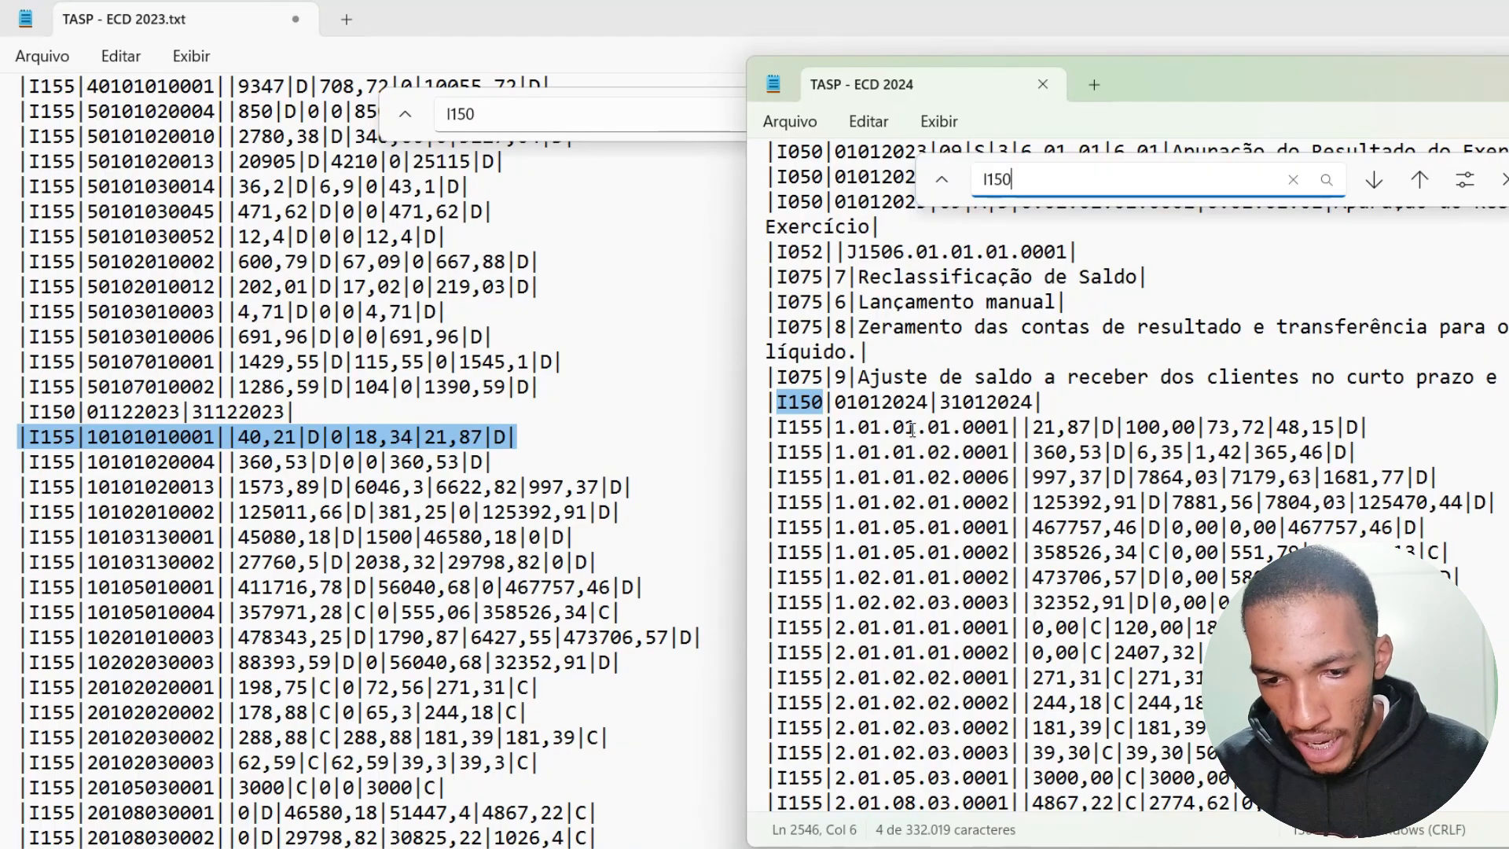
{"action": "left_click", "coordinate": [778, 429]}
{"action": "left_click", "coordinate": [754, 437]}
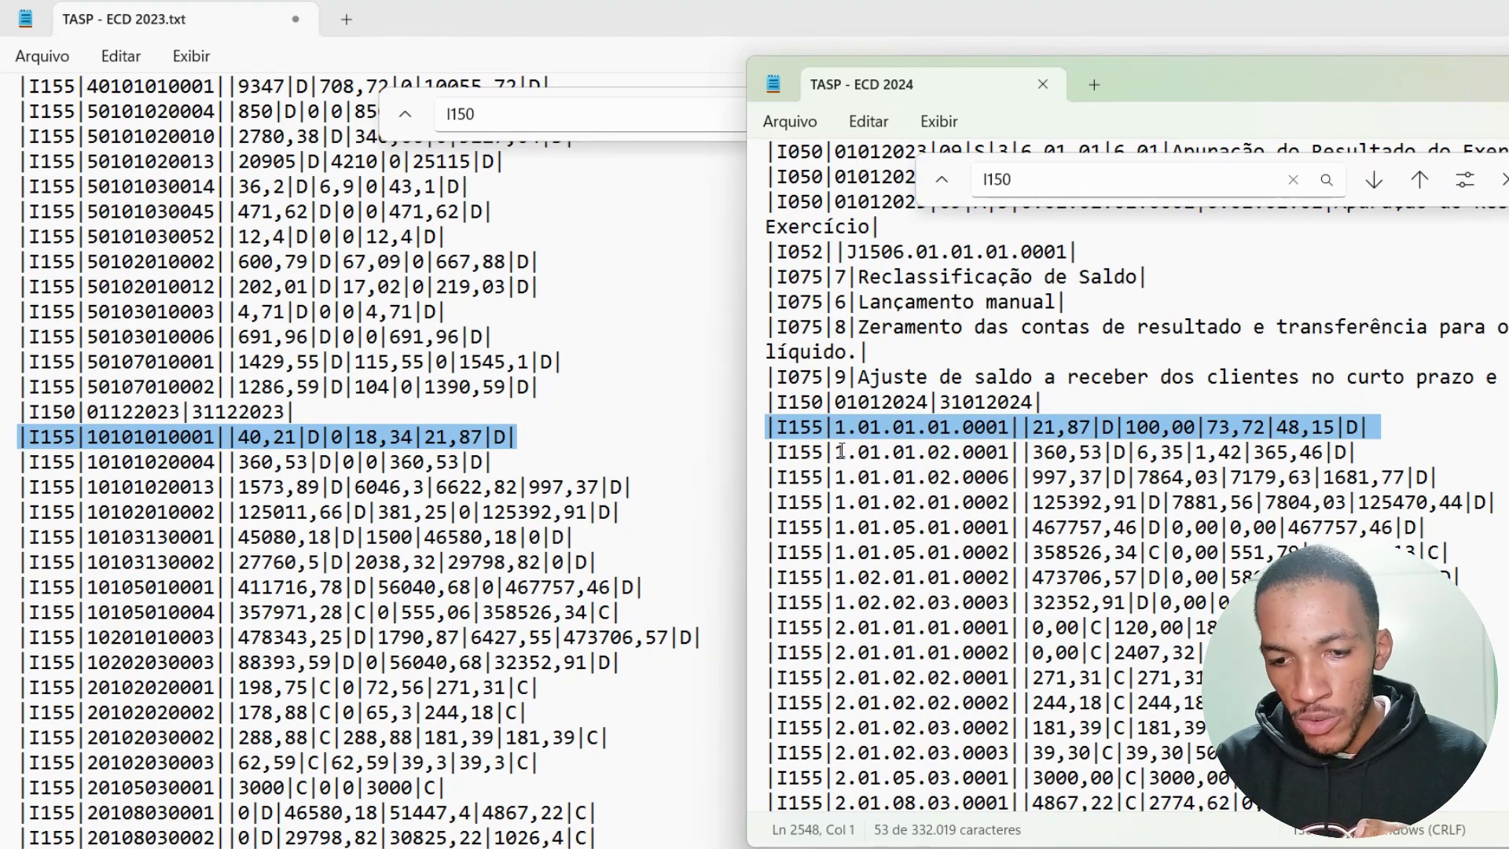
Highlight the start of the account code in the first January 2024 I155 record of the ECD 2024 file.
{"action": "left_click", "coordinate": [862, 431]}
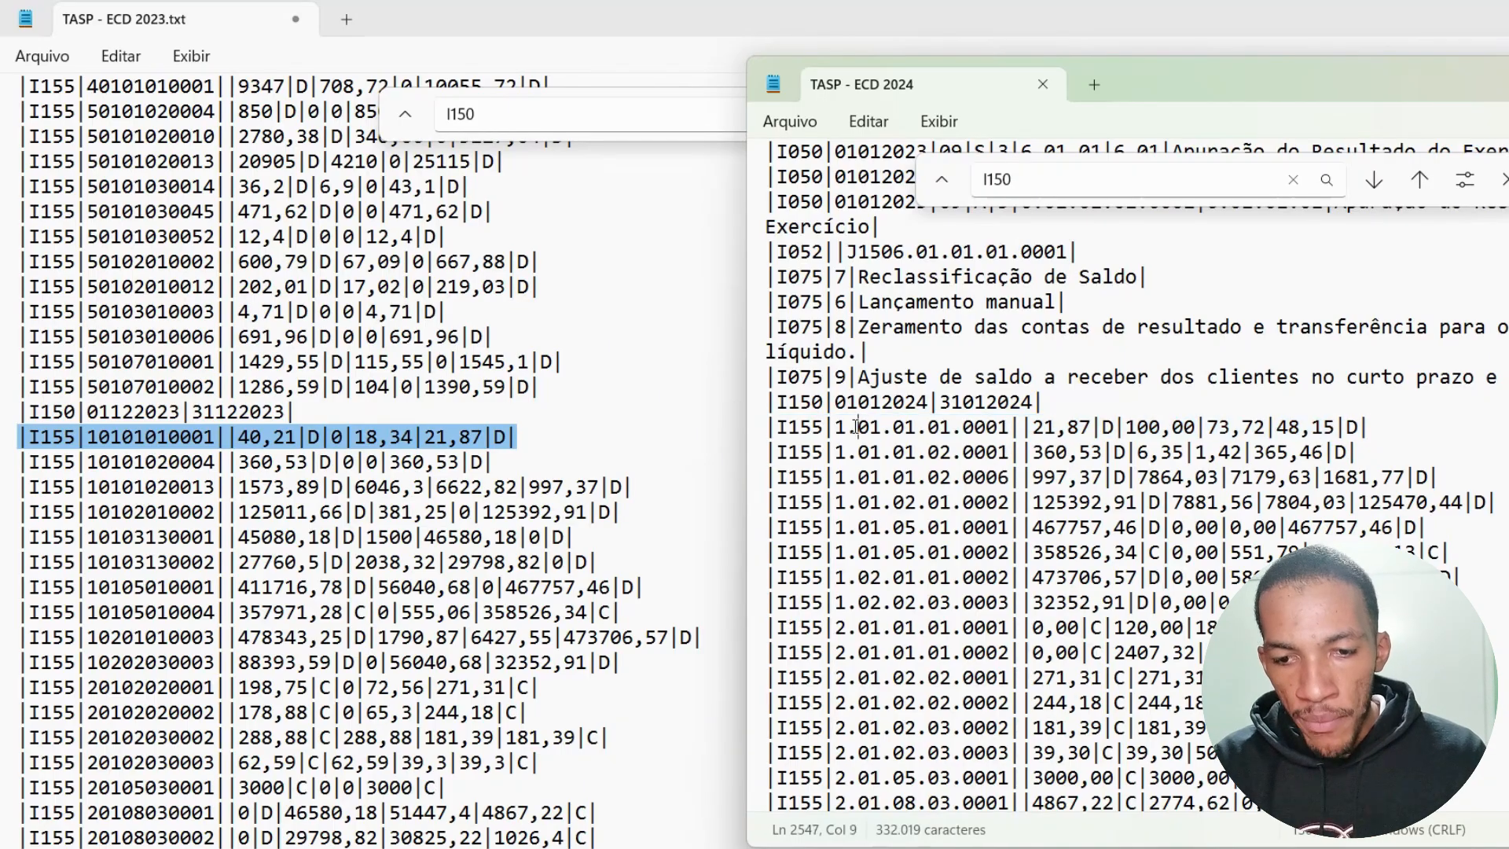
{"action": "left_click", "coordinate": [837, 429]}
{"action": "left_click_drag", "start_coordinate": [840, 431], "coordinate": [927, 430]}
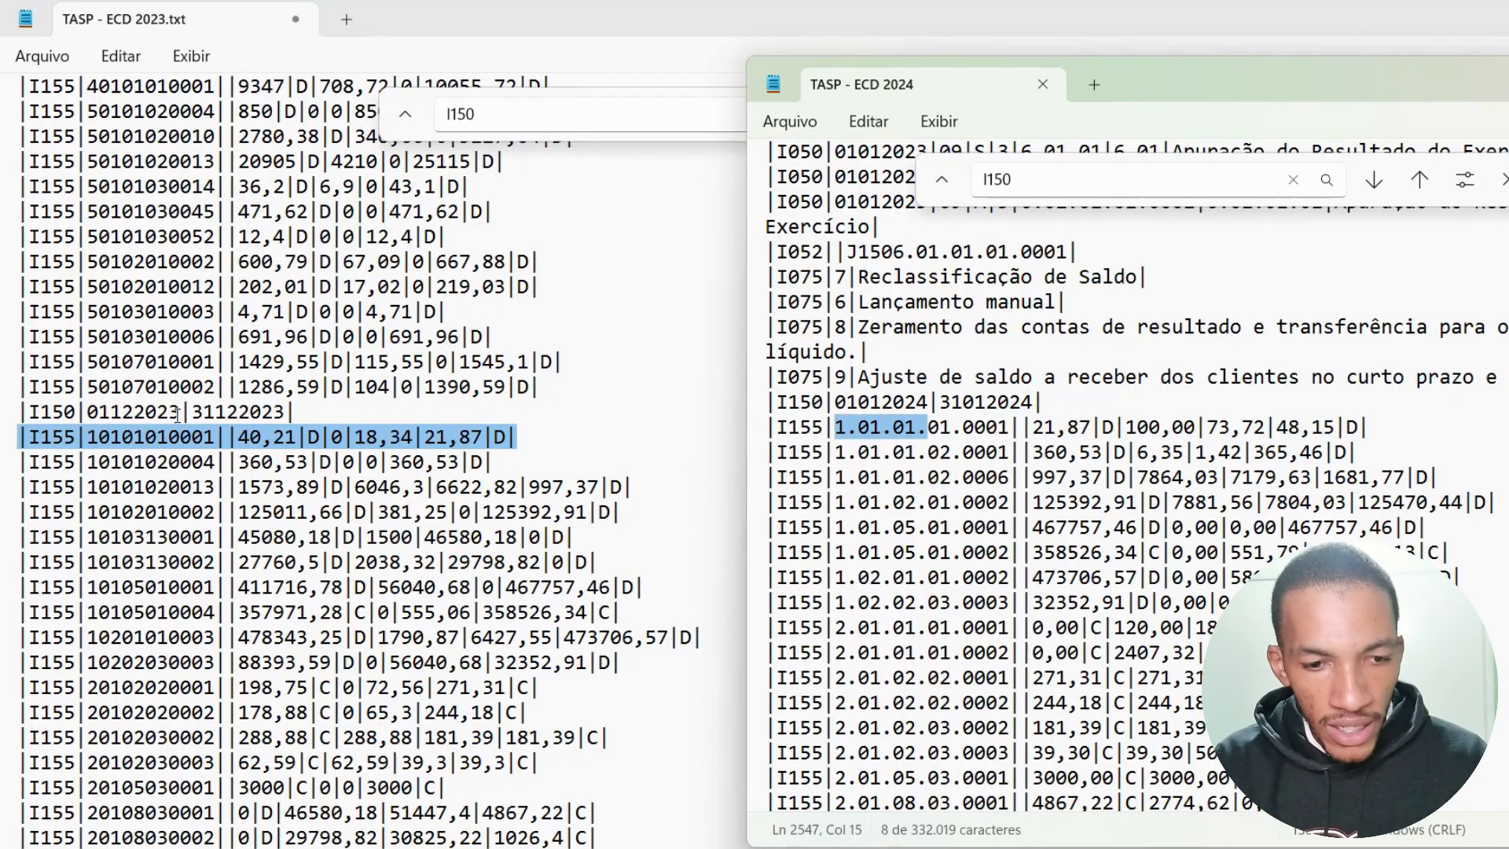
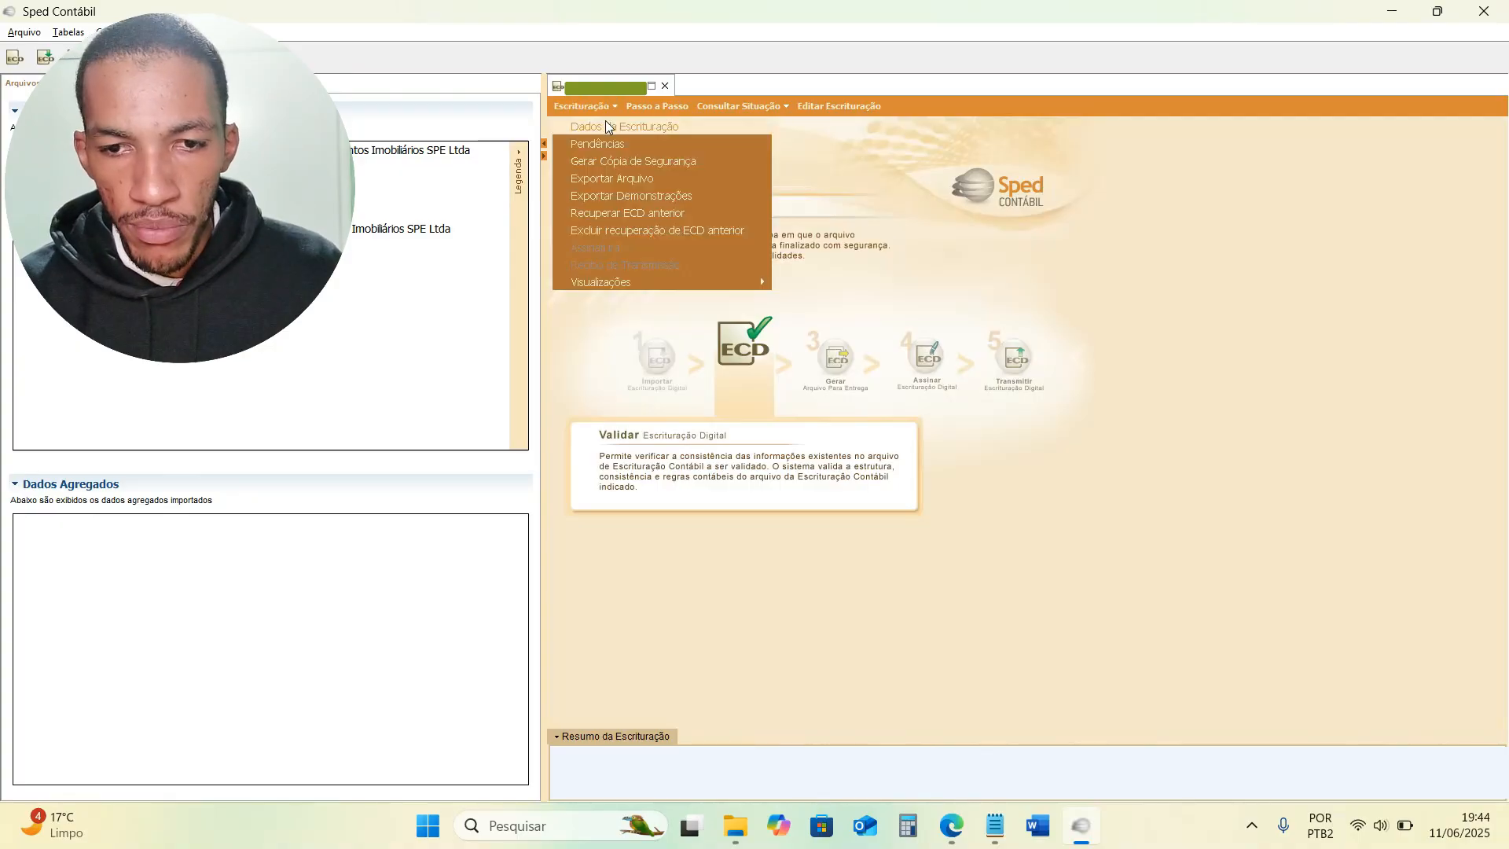
In Sped Contábil, open the company's Registro 0000 identification record from the bookkeeping data and bring its final fields into view.
{"action": "left_click", "coordinate": [607, 127]}
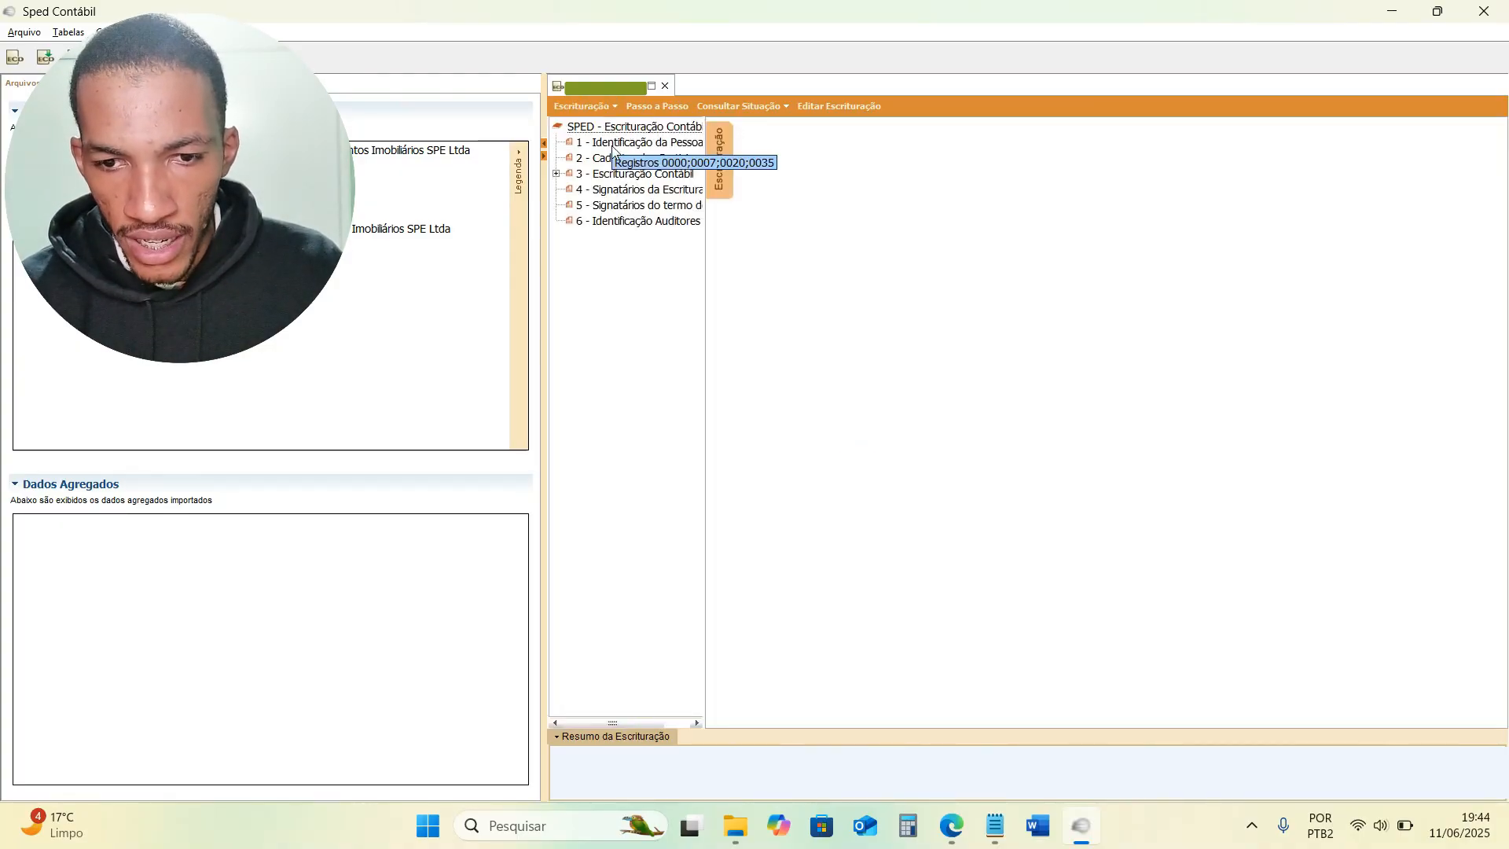
{"action": "left_click", "coordinate": [613, 145]}
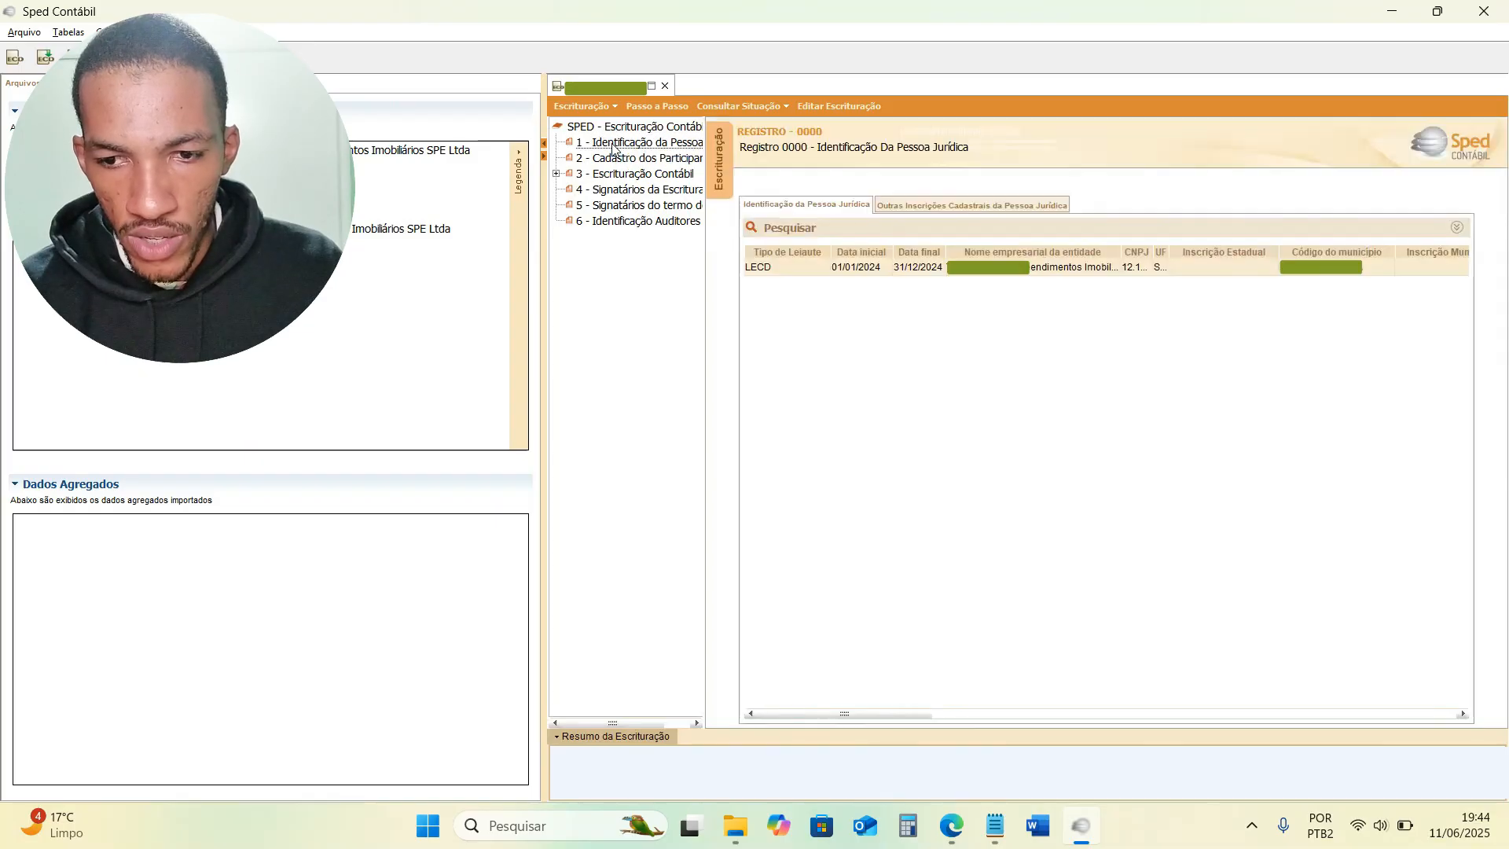
{"action": "double_click", "coordinate": [844, 269]}
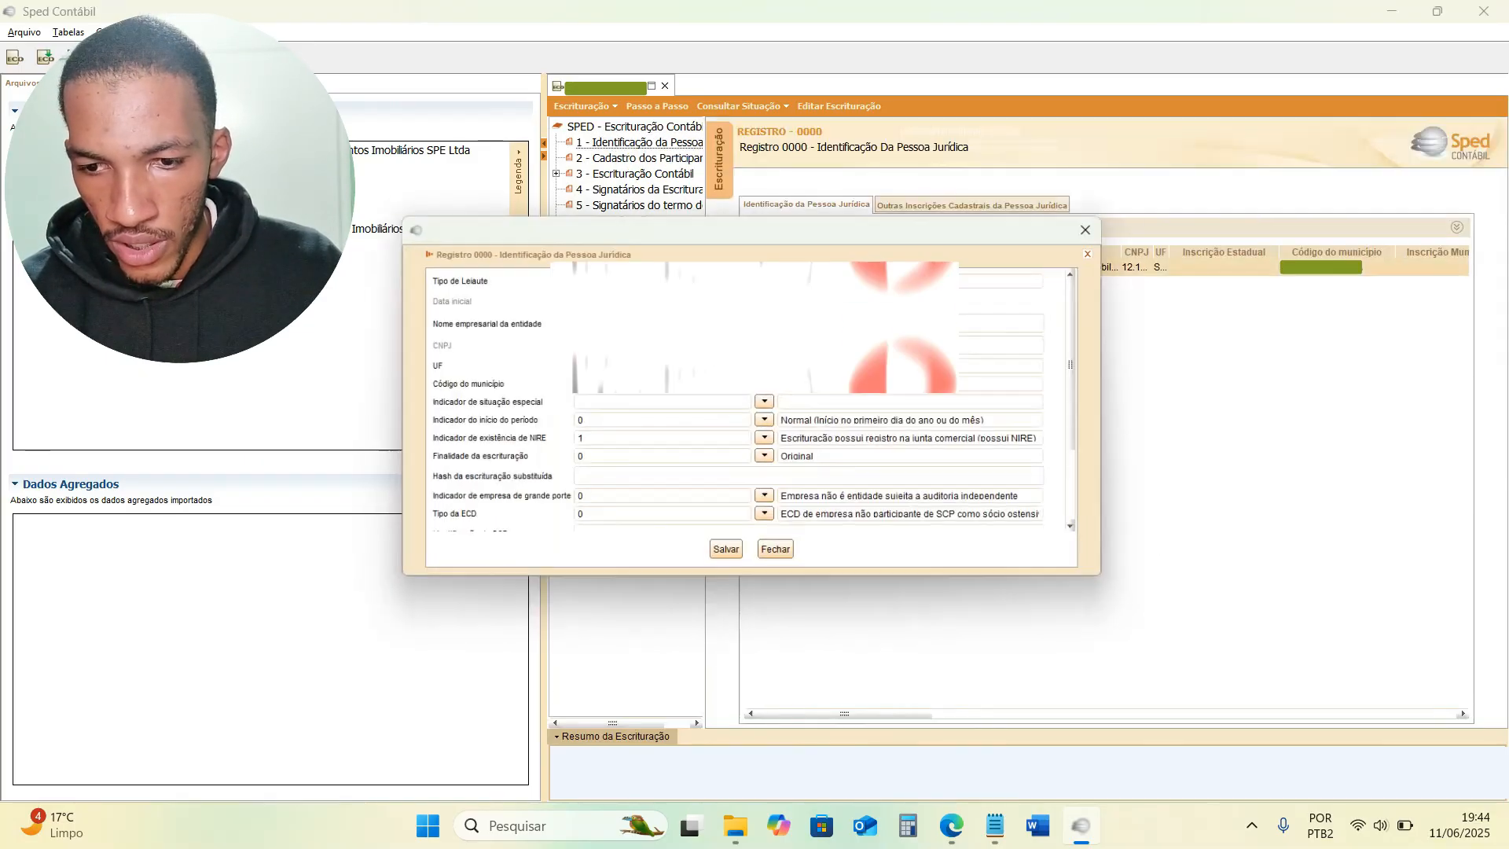
{"action": "left_click_drag", "start_coordinate": [1091, 366], "coordinate": [1099, 448]}
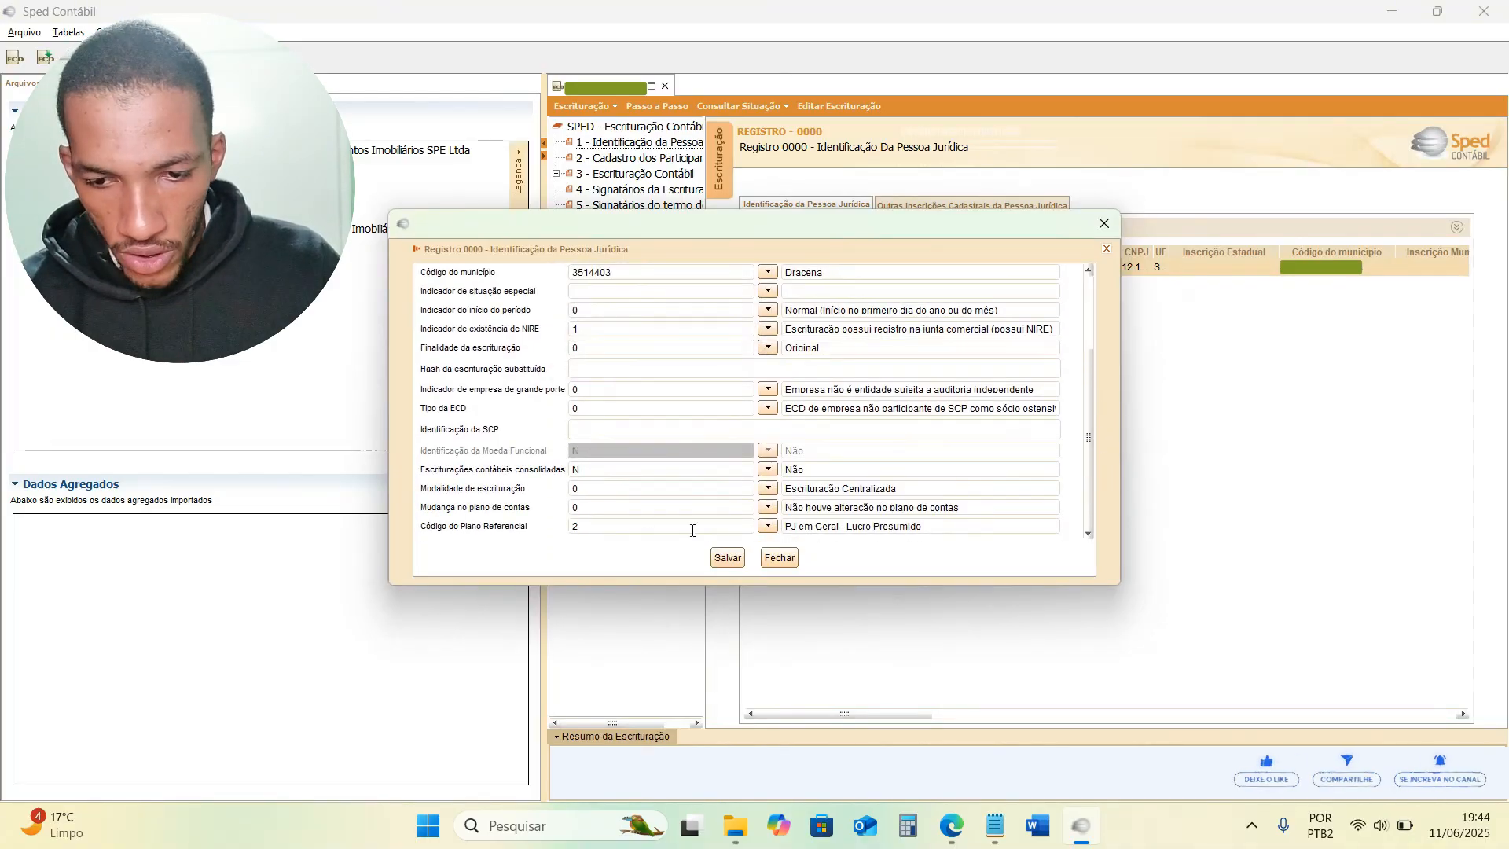
Set Mudança no plano de contas to 1 - Existe alteração no plano de contas and save the record.
{"action": "left_click", "coordinate": [767, 507]}
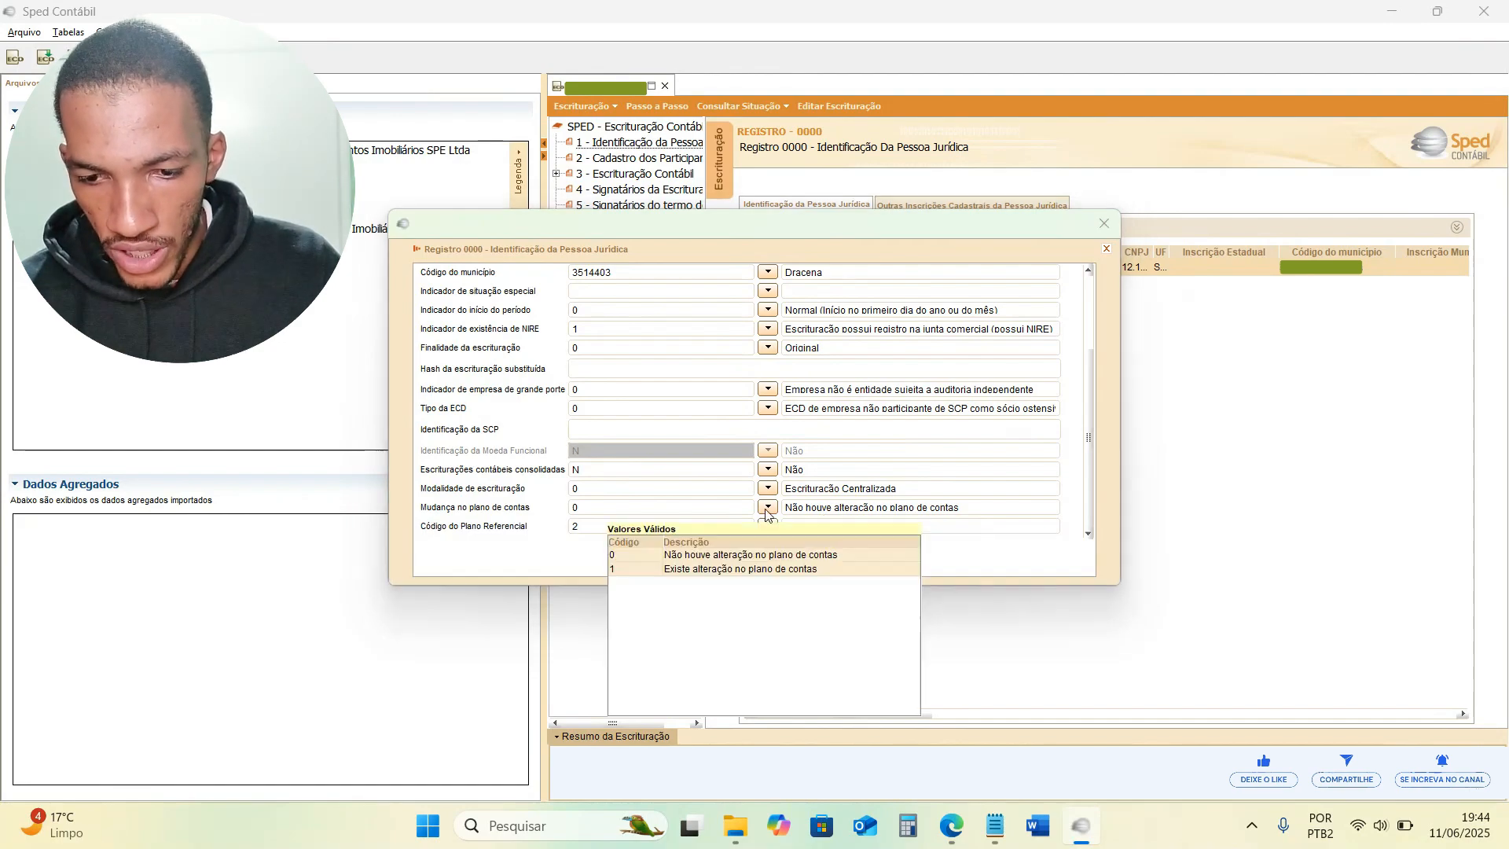
{"action": "left_click", "coordinate": [732, 569]}
{"action": "left_click", "coordinate": [734, 561]}
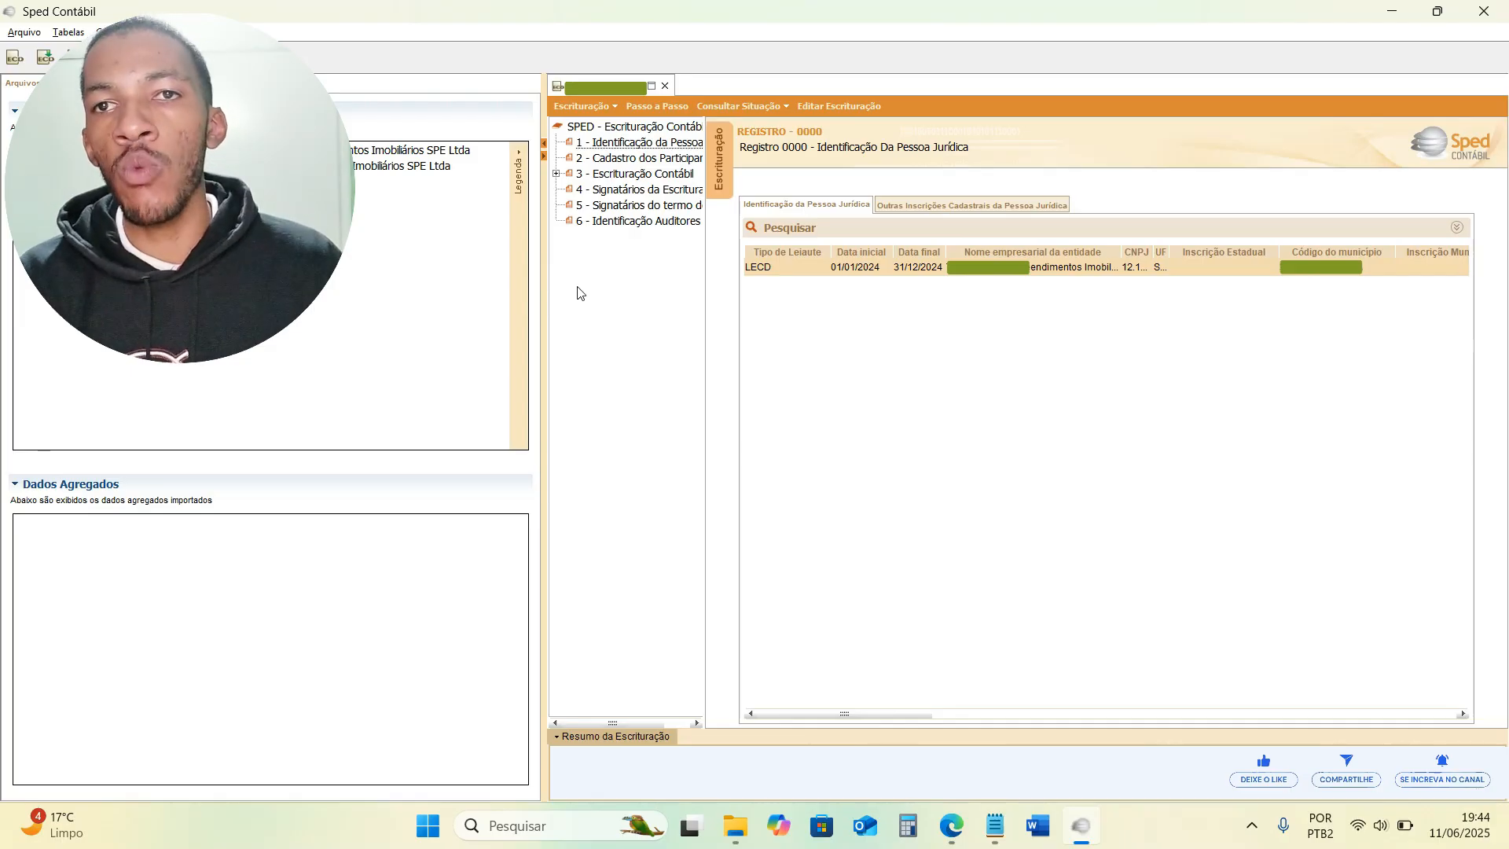
Open Saldos Periódicos under Escrituração Contábil and check the first January I155 record in the ECD 2024 text file against it.
{"action": "double_click", "coordinate": [617, 174]}
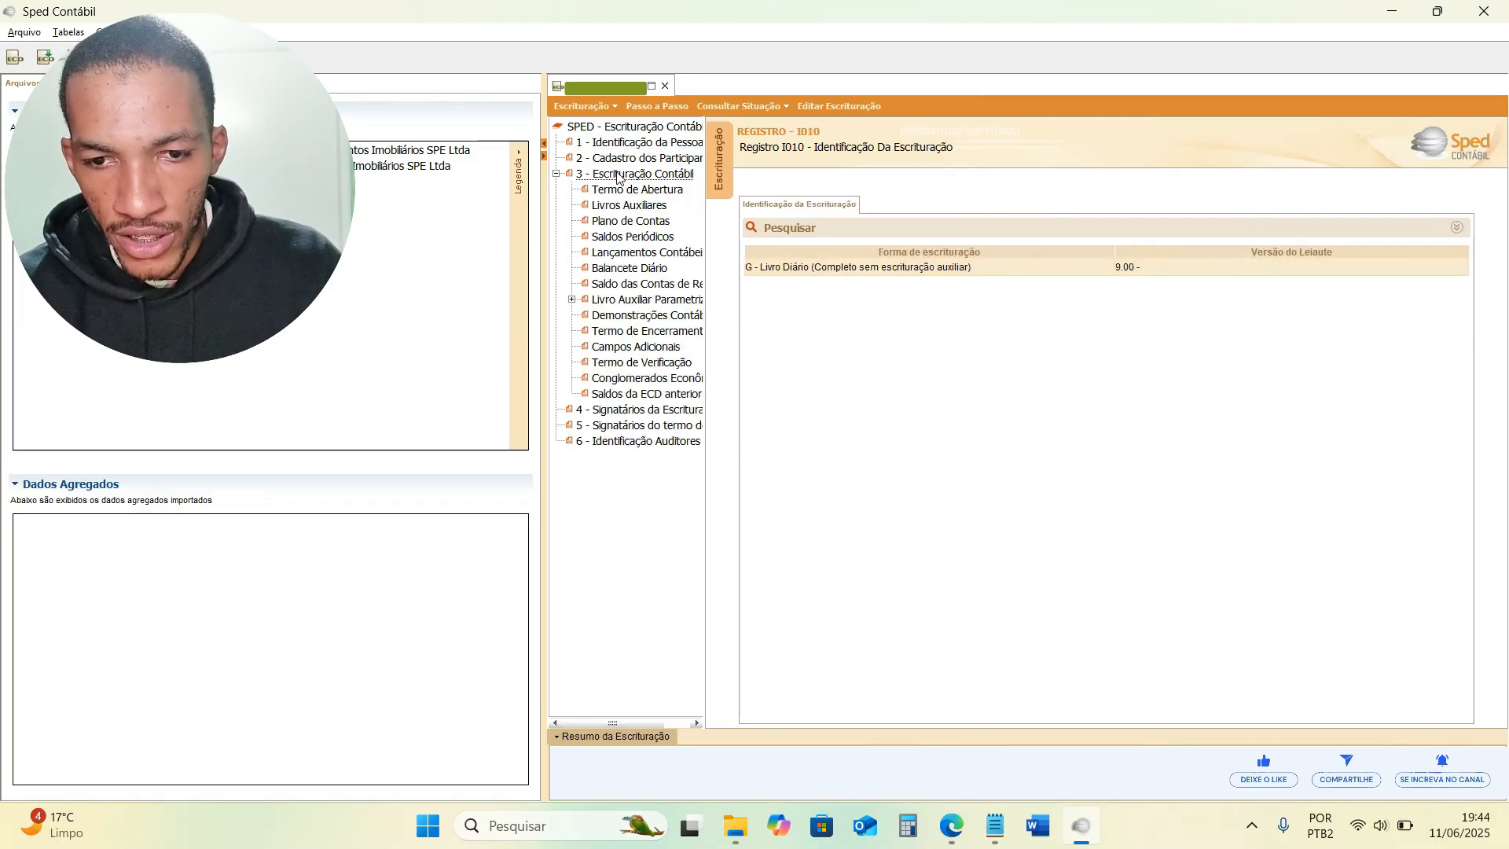
{"action": "left_click", "coordinate": [613, 238]}
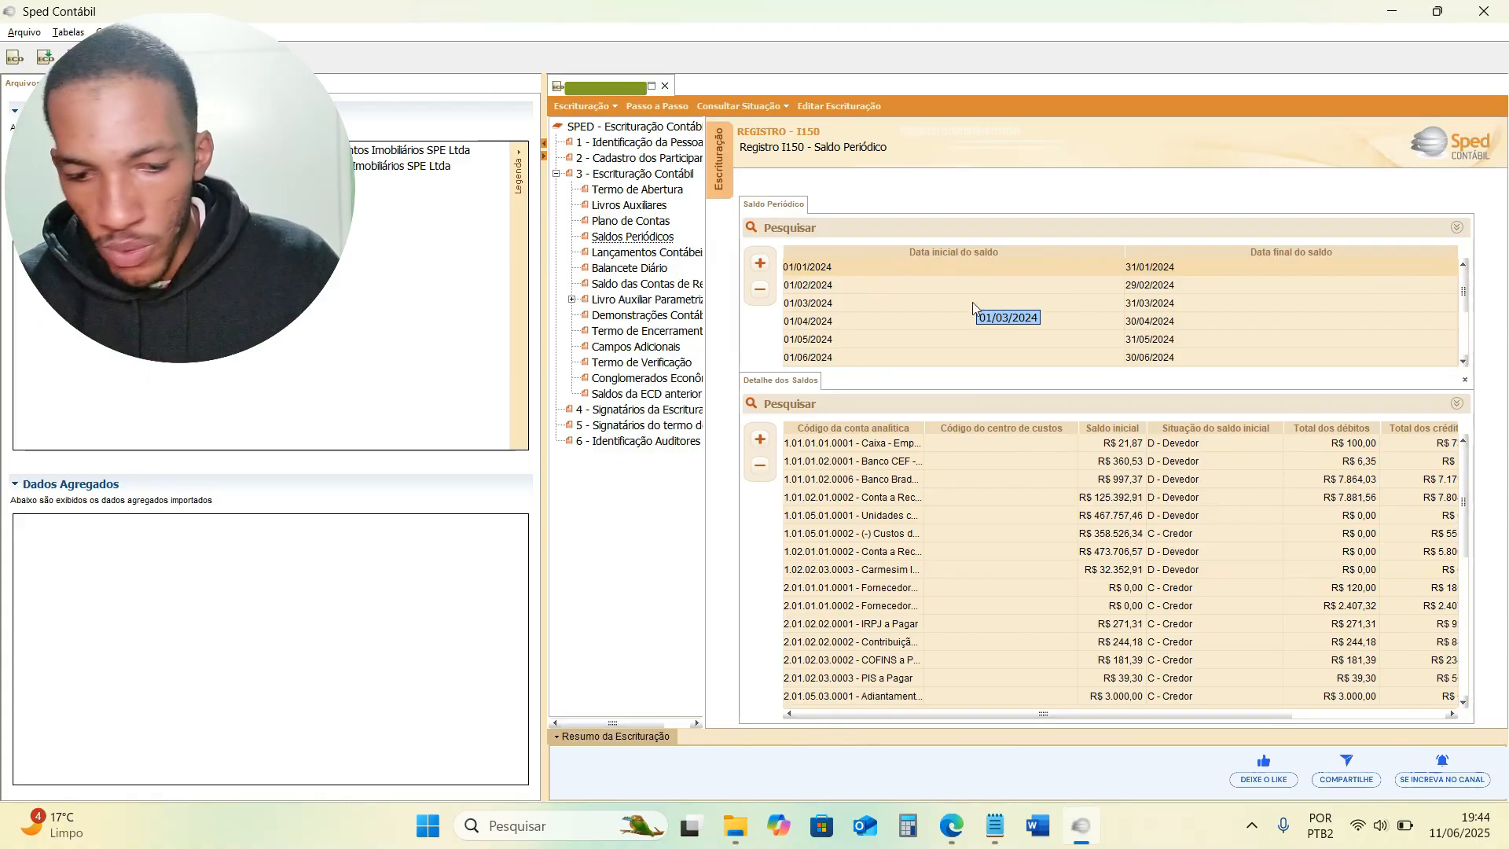
{"action": "mouse_move", "coordinate": [997, 827]}
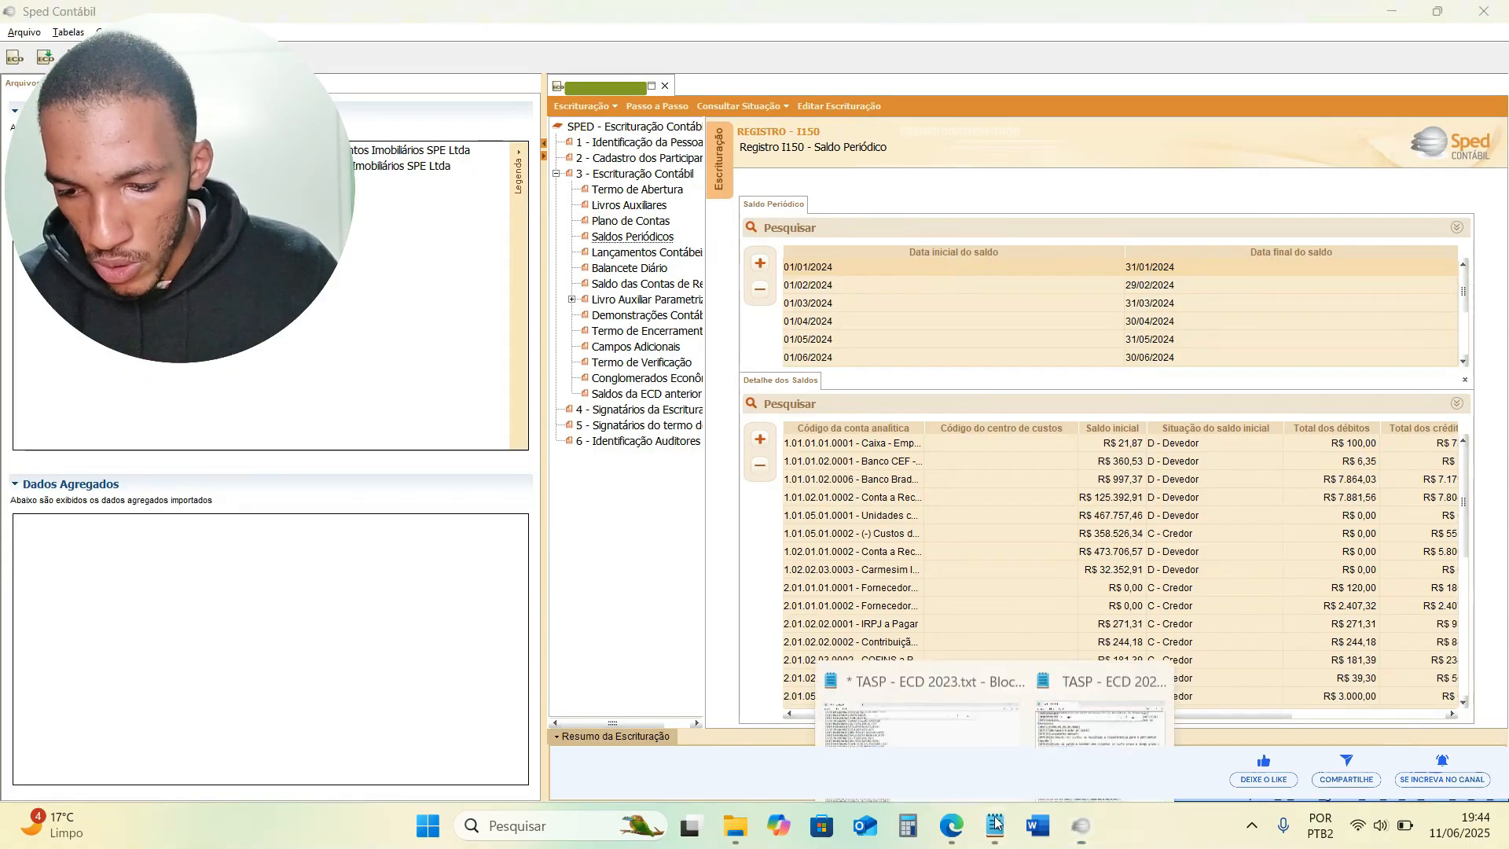
{"action": "left_click", "coordinate": [1065, 739]}
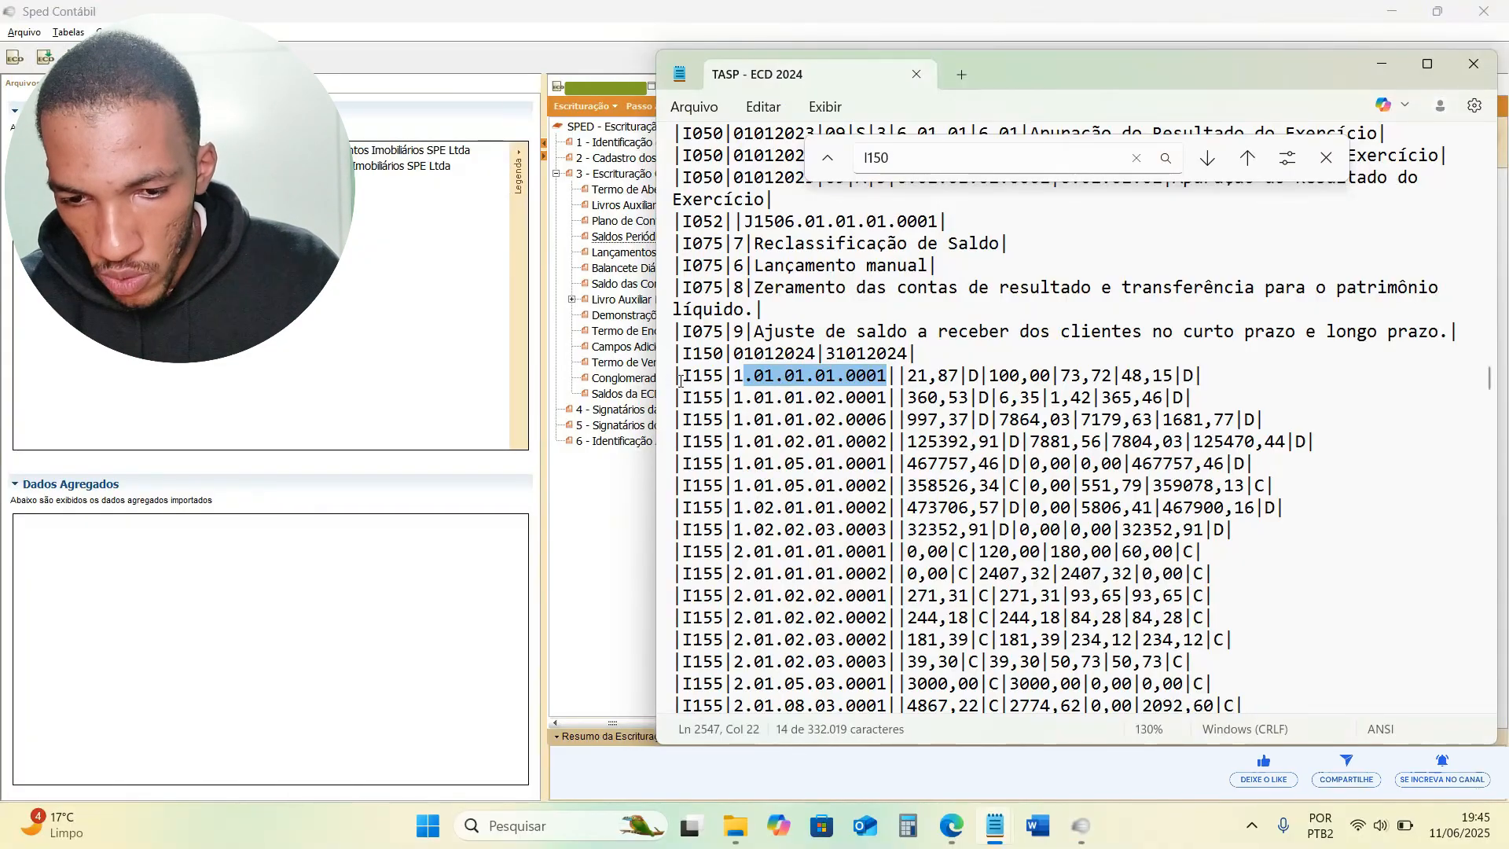
{"action": "left_click_drag", "start_coordinate": [677, 378], "coordinate": [846, 370]}
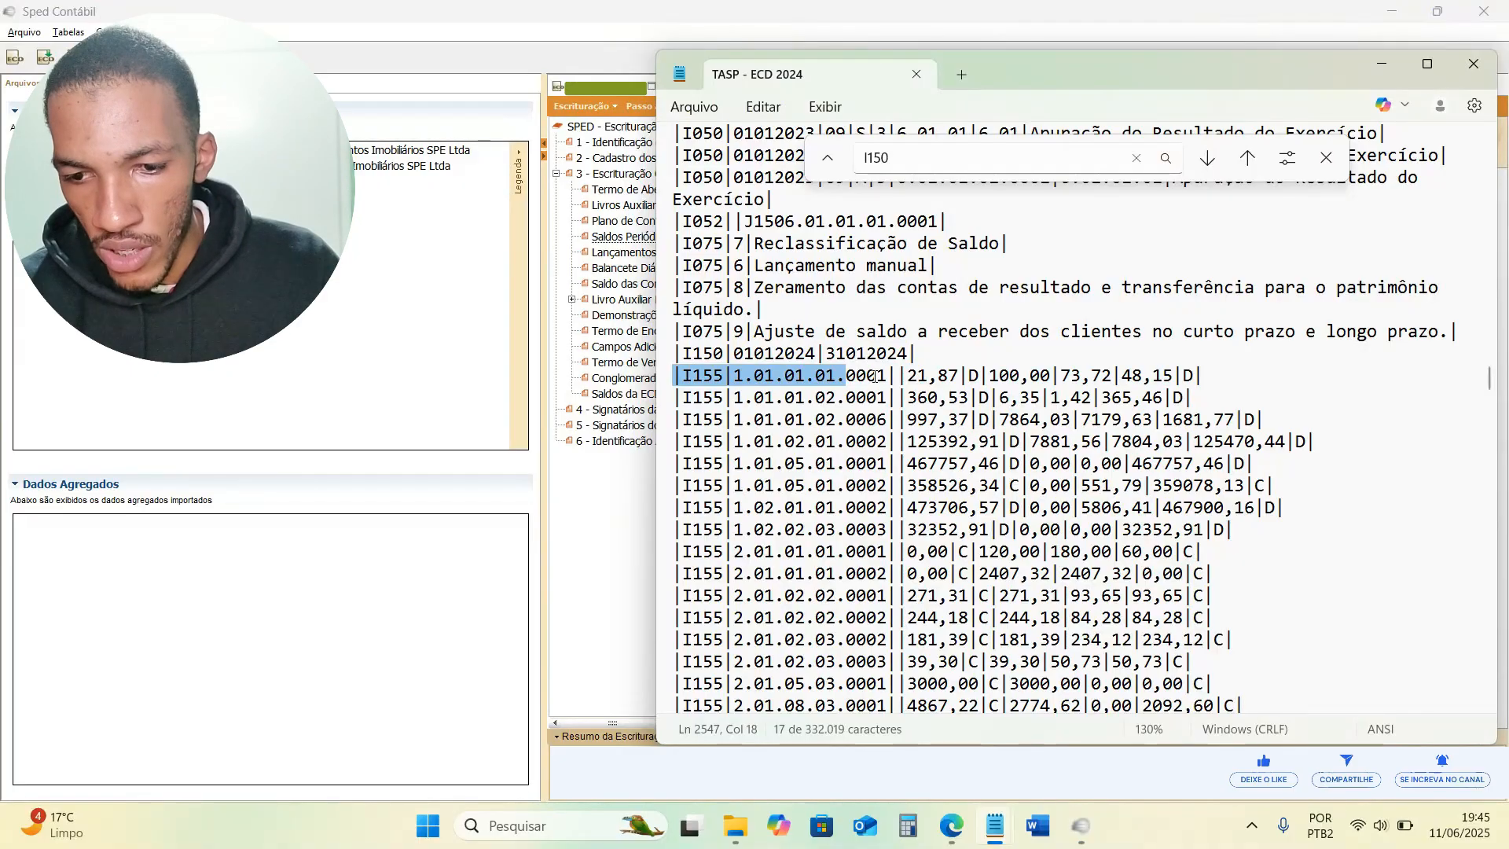
{"action": "left_click", "coordinate": [609, 523]}
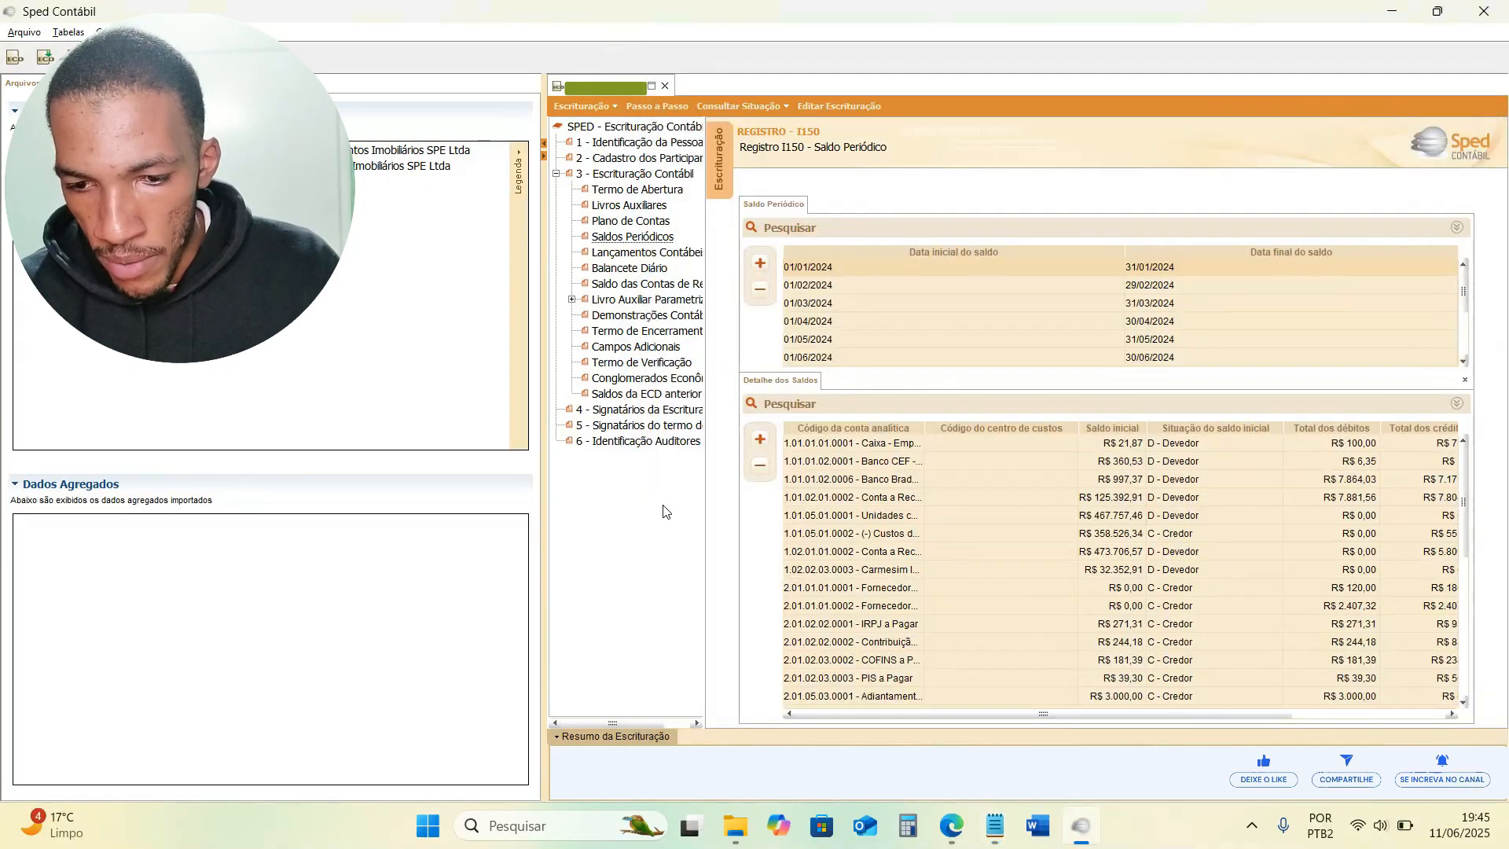
Select account 1.01.01.01.0001 in the January 2024 balance details and review its balance transfer from the previous chart of accounts.
{"action": "left_click", "coordinate": [820, 446]}
{"action": "scroll", "coordinate": [892, 338], "scroll_direction": "down", "scroll_amount": 1}
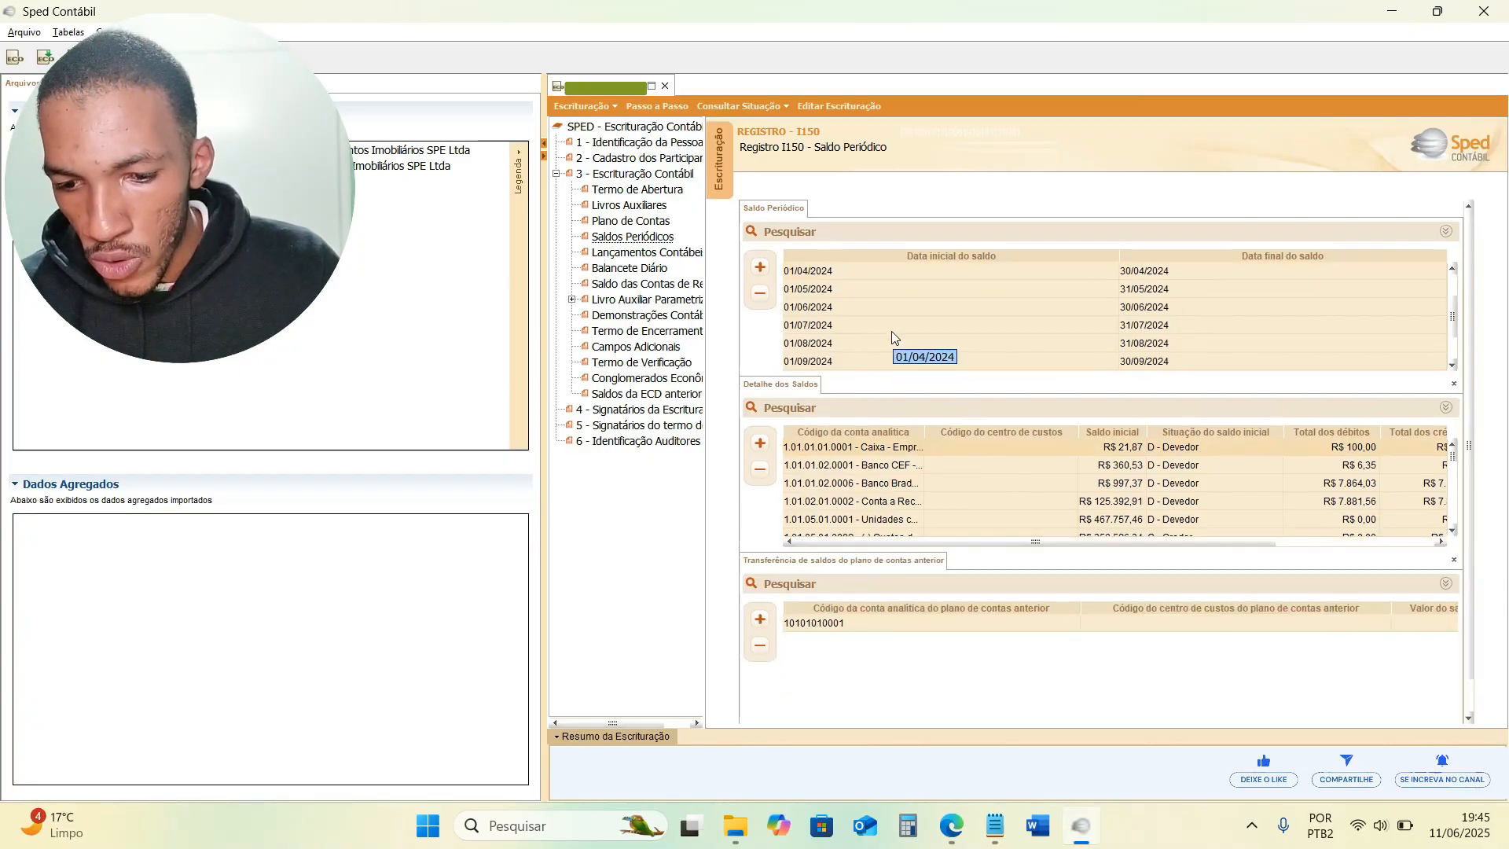
{"action": "scroll", "coordinate": [892, 338], "scroll_direction": "down", "scroll_amount": 1}
{"action": "scroll", "coordinate": [1468, 453], "scroll_direction": "down", "scroll_amount": 1}
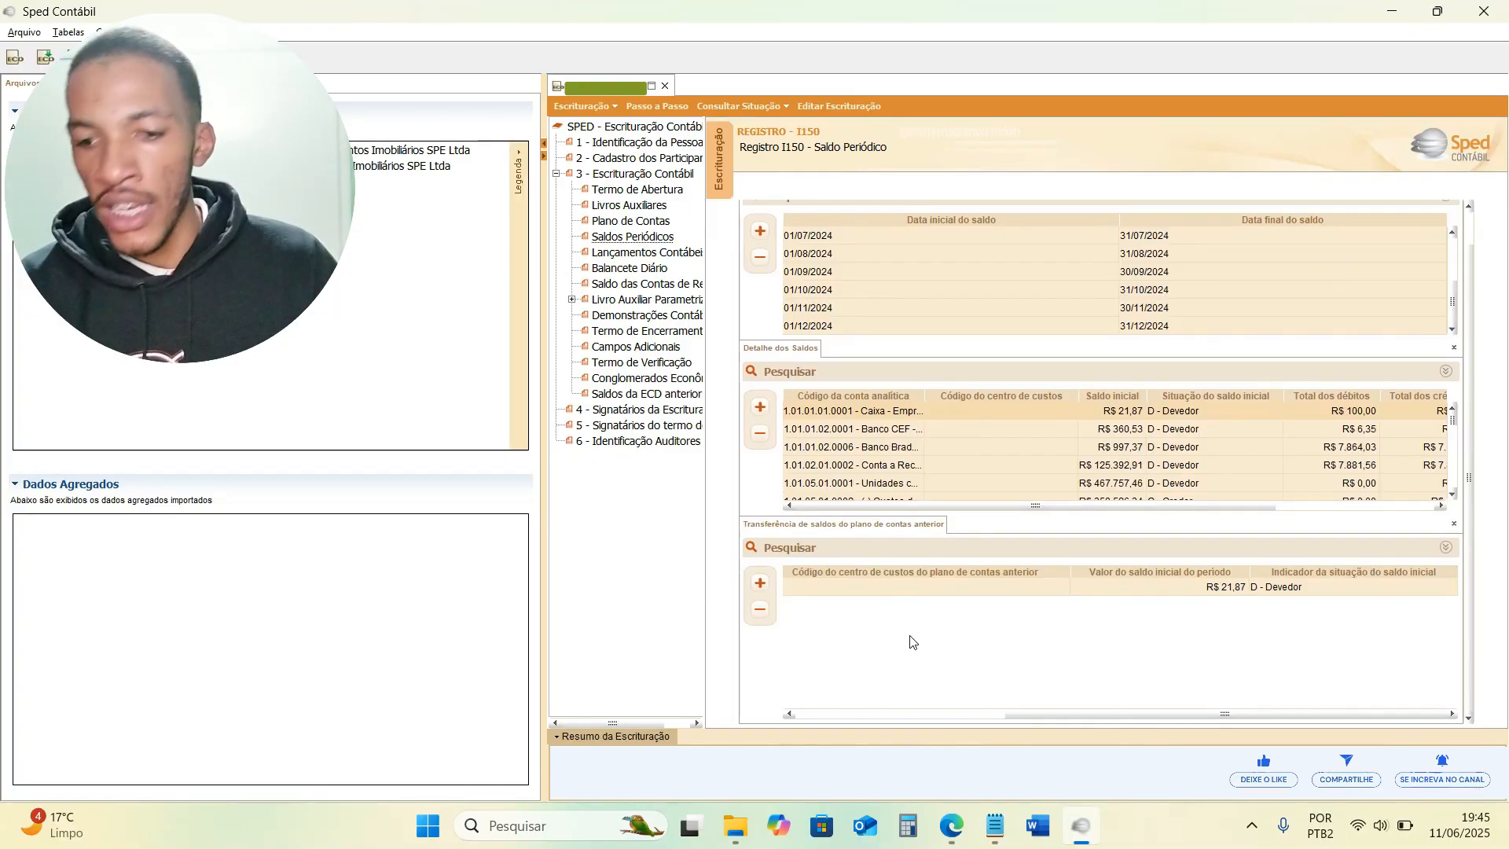
{"action": "left_click", "coordinate": [760, 584]}
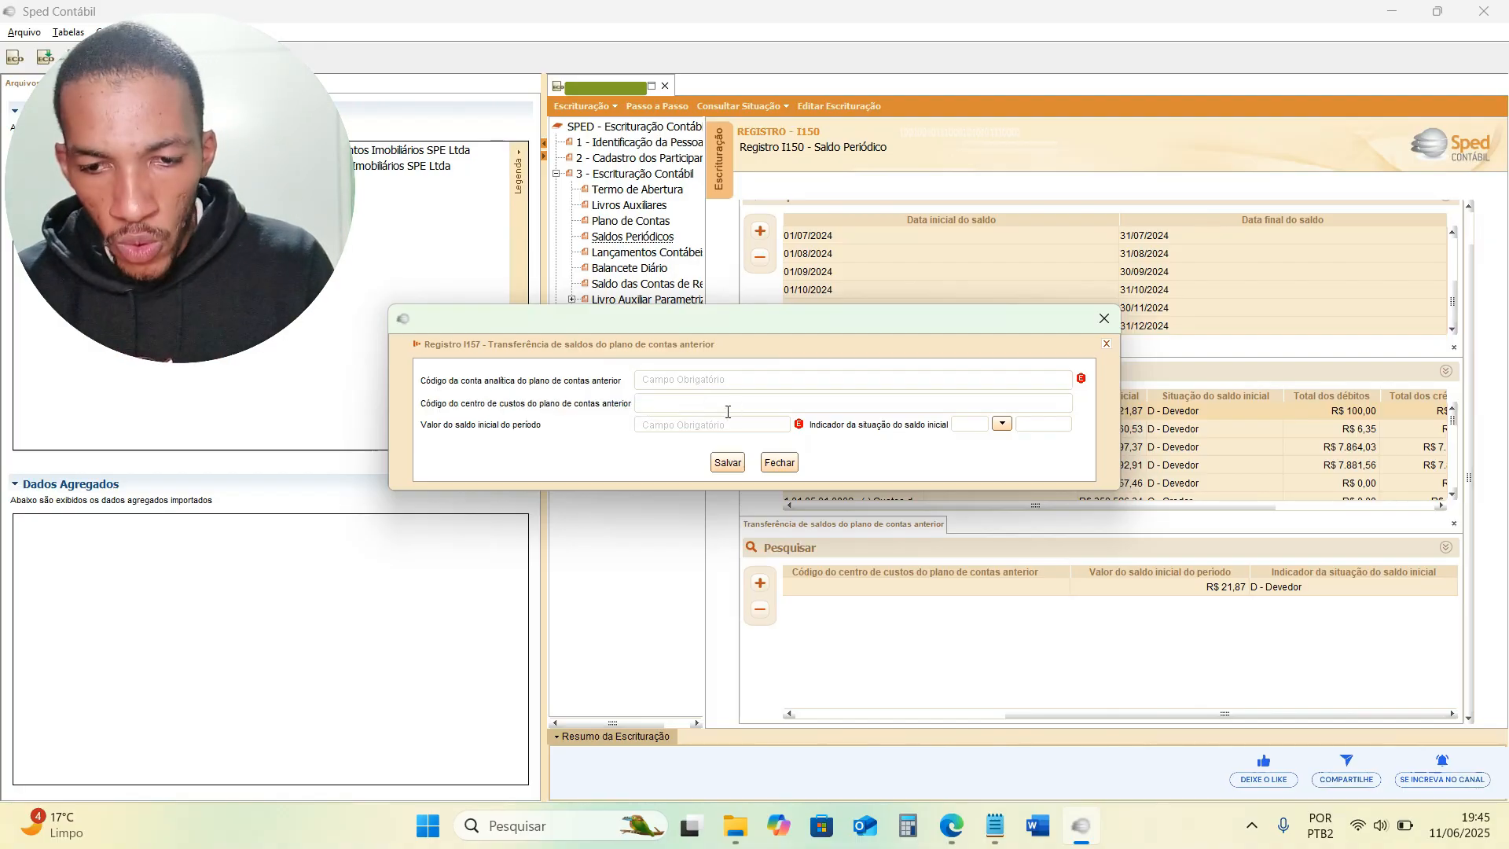
{"action": "left_click", "coordinate": [995, 826]}
{"action": "left_click", "coordinate": [946, 737]}
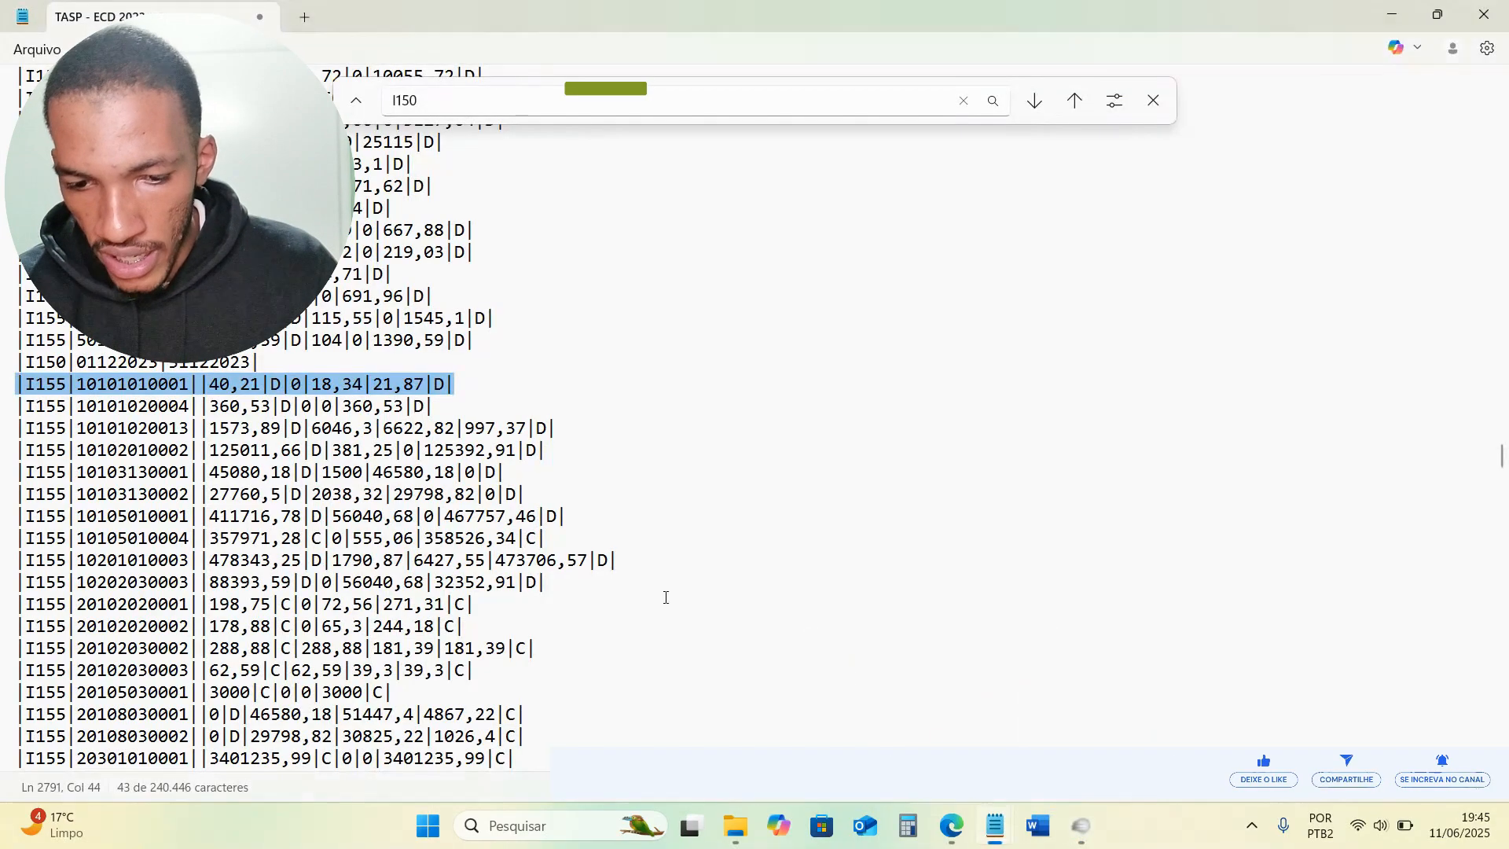
{"action": "left_click", "coordinate": [70, 383]}
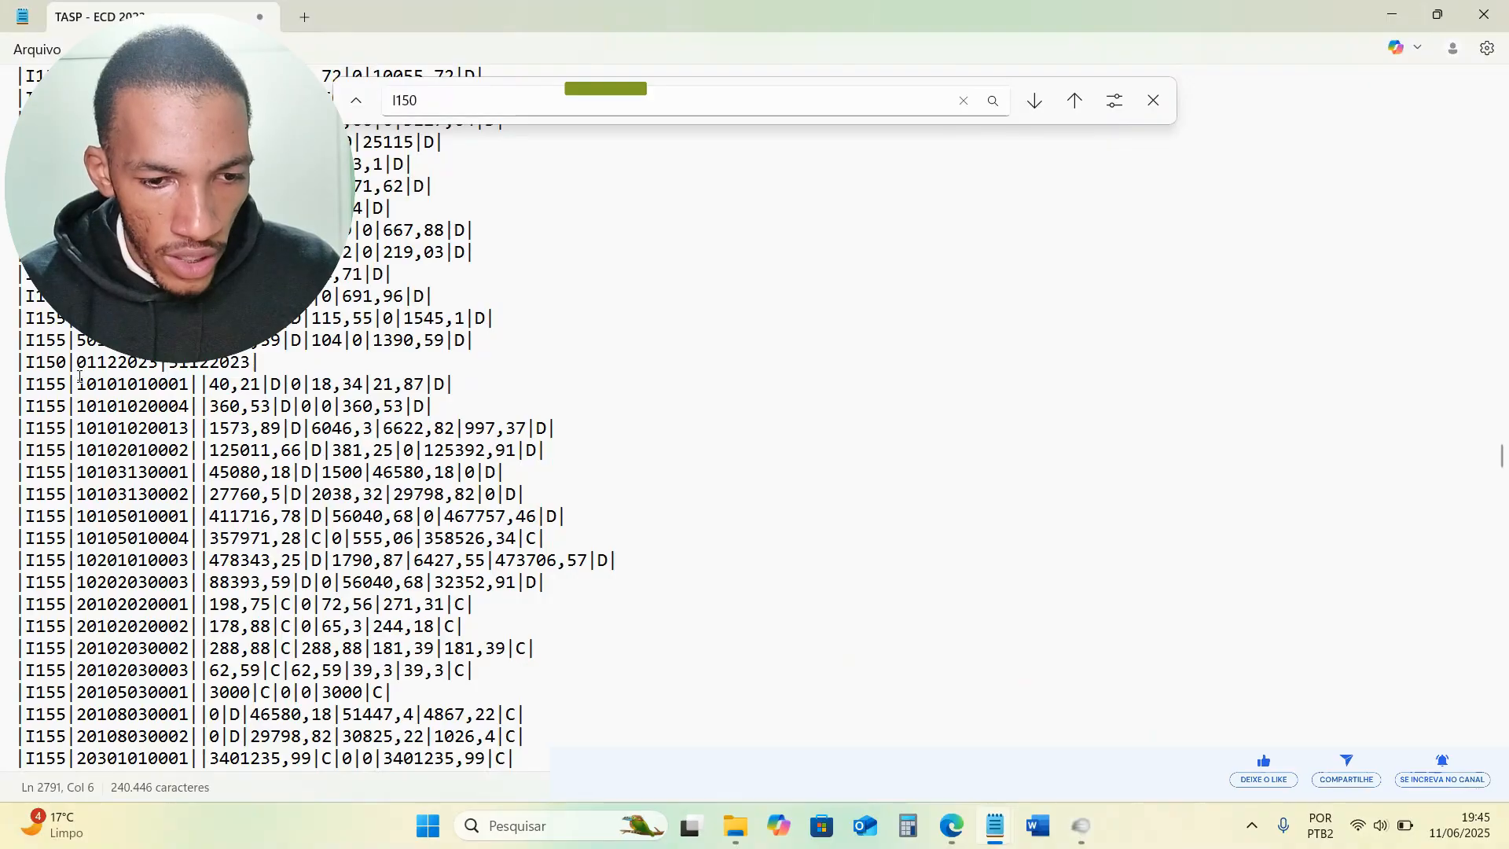
{"action": "left_click_drag", "start_coordinate": [80, 384], "coordinate": [186, 383]}
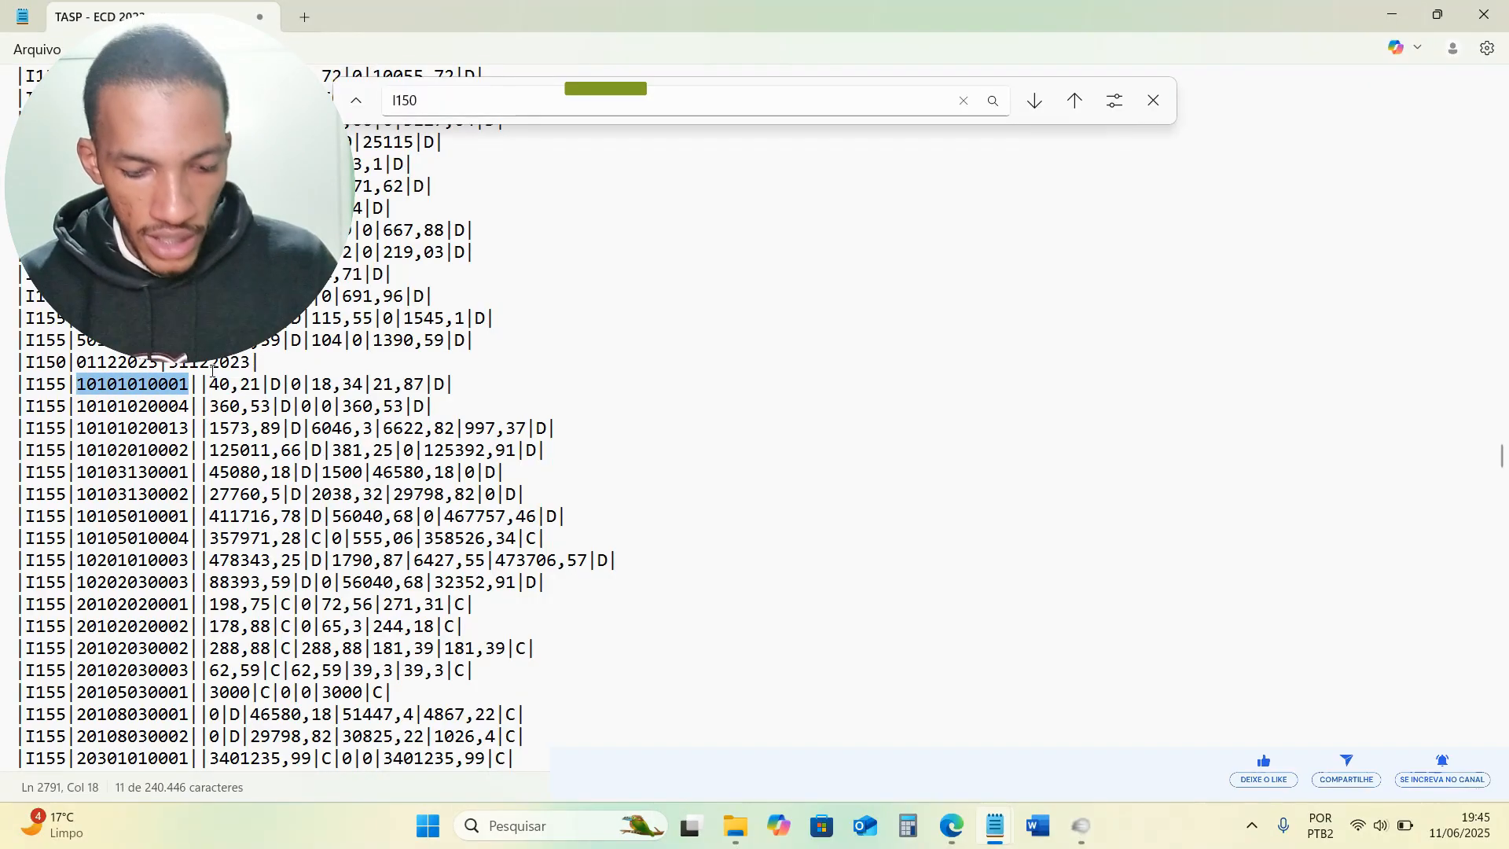
{"action": "left_click", "coordinate": [1082, 825]}
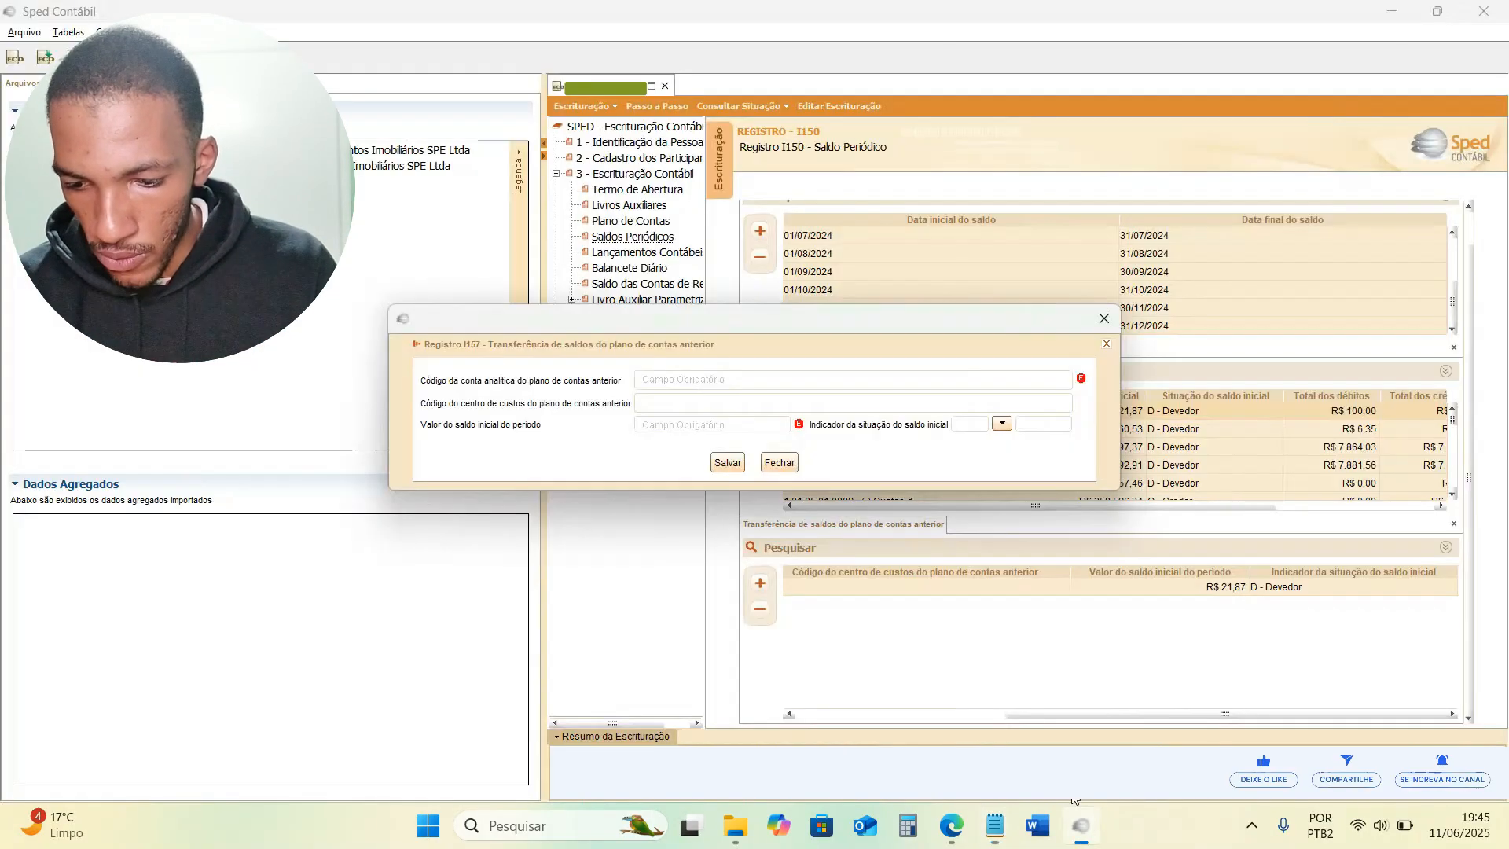
{"action": "left_click", "coordinate": [710, 383]}
{"action": "key", "text": "ctrl+v"}
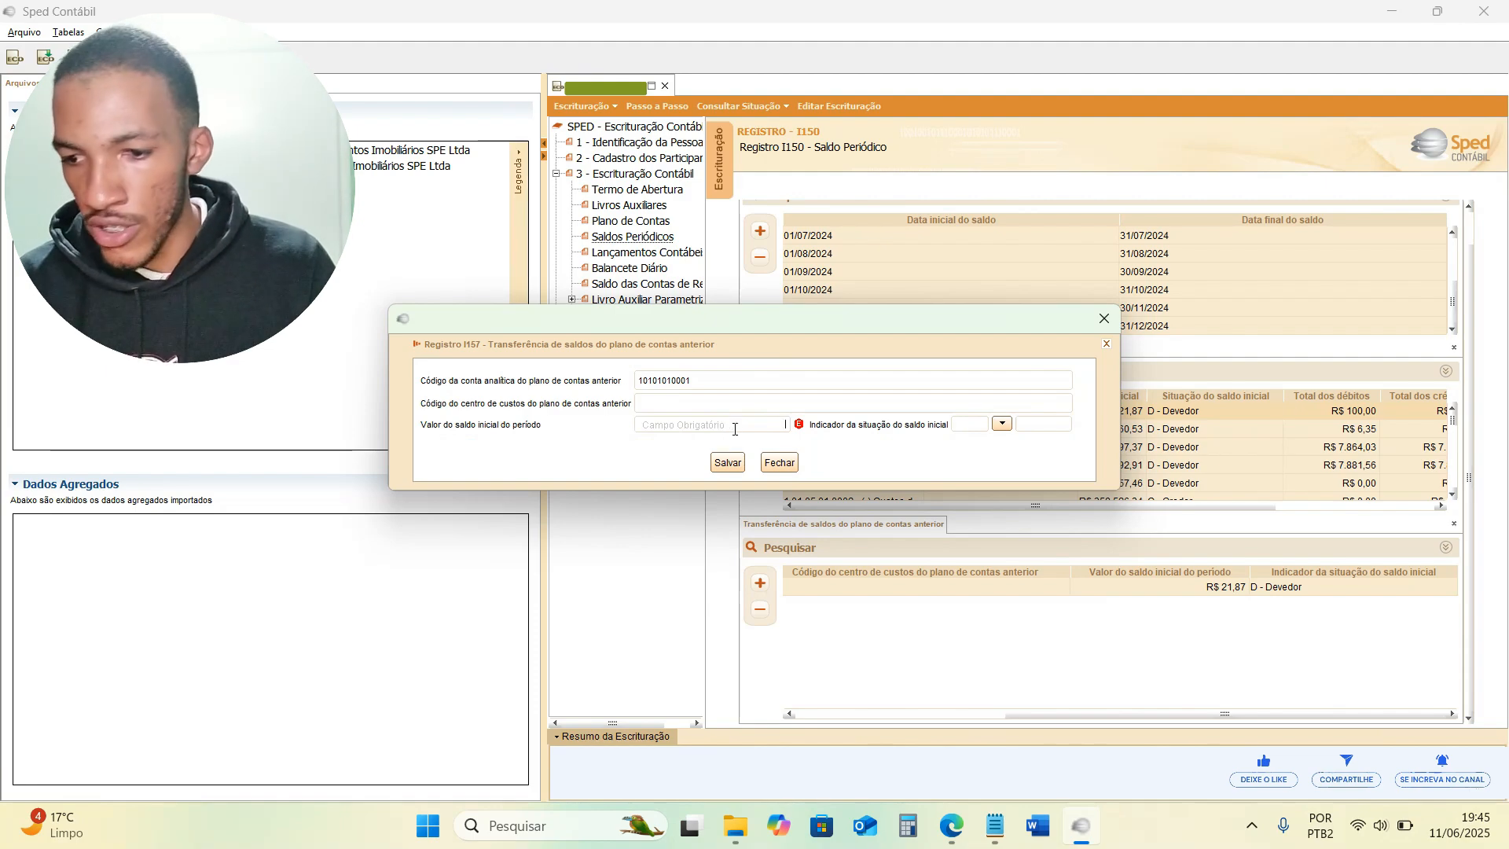
Take the opening balance 21,87 from the ECD 2024 file, set the balance indicator to D - Devedor, and save the I157 record.
{"action": "left_click", "coordinate": [994, 826]}
{"action": "left_click", "coordinate": [1081, 732]}
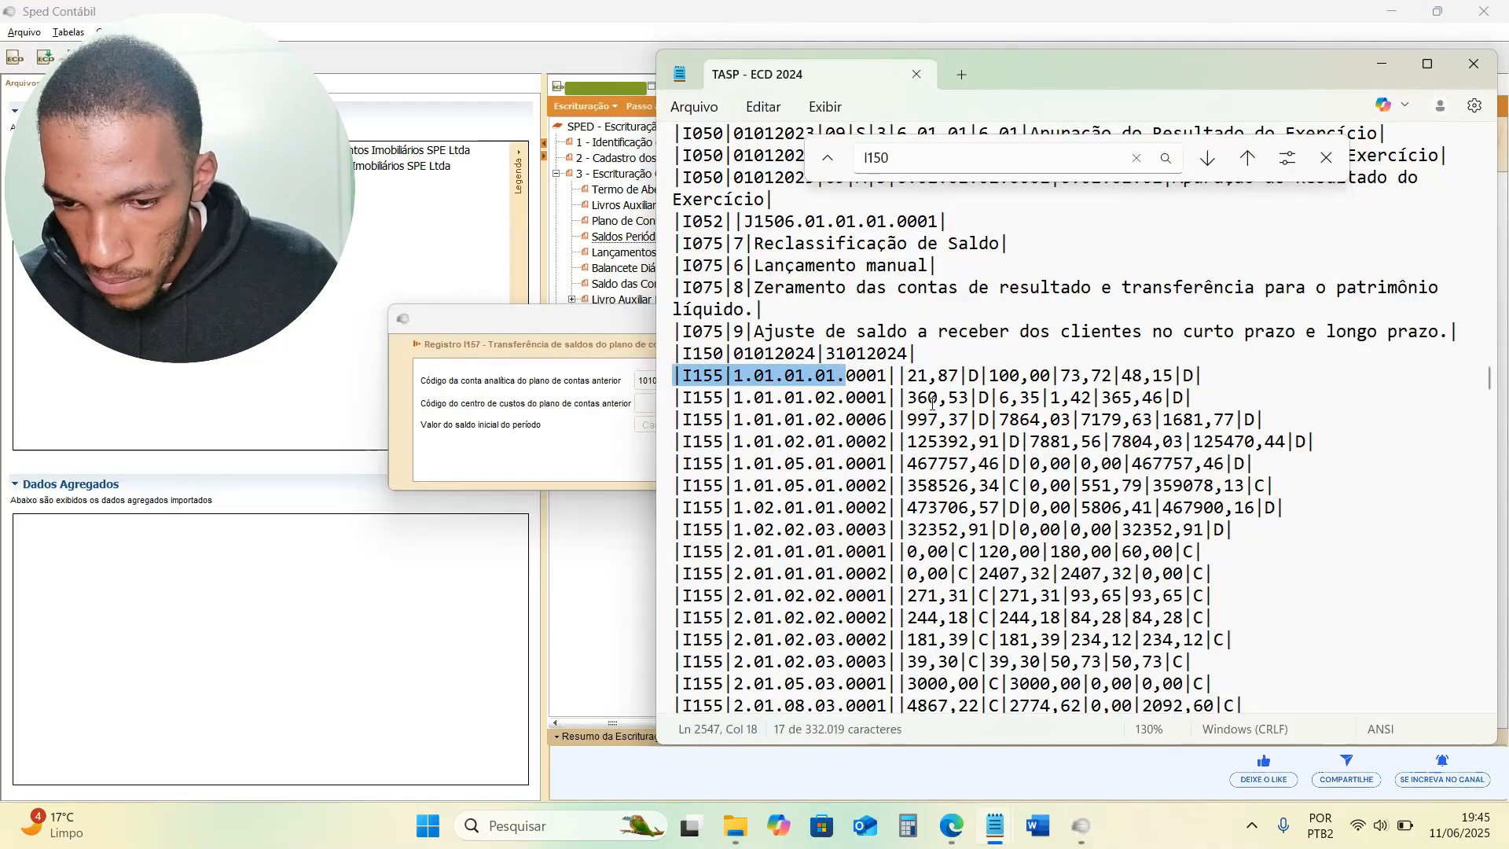
{"action": "left_click_drag", "start_coordinate": [908, 375], "coordinate": [957, 373]}
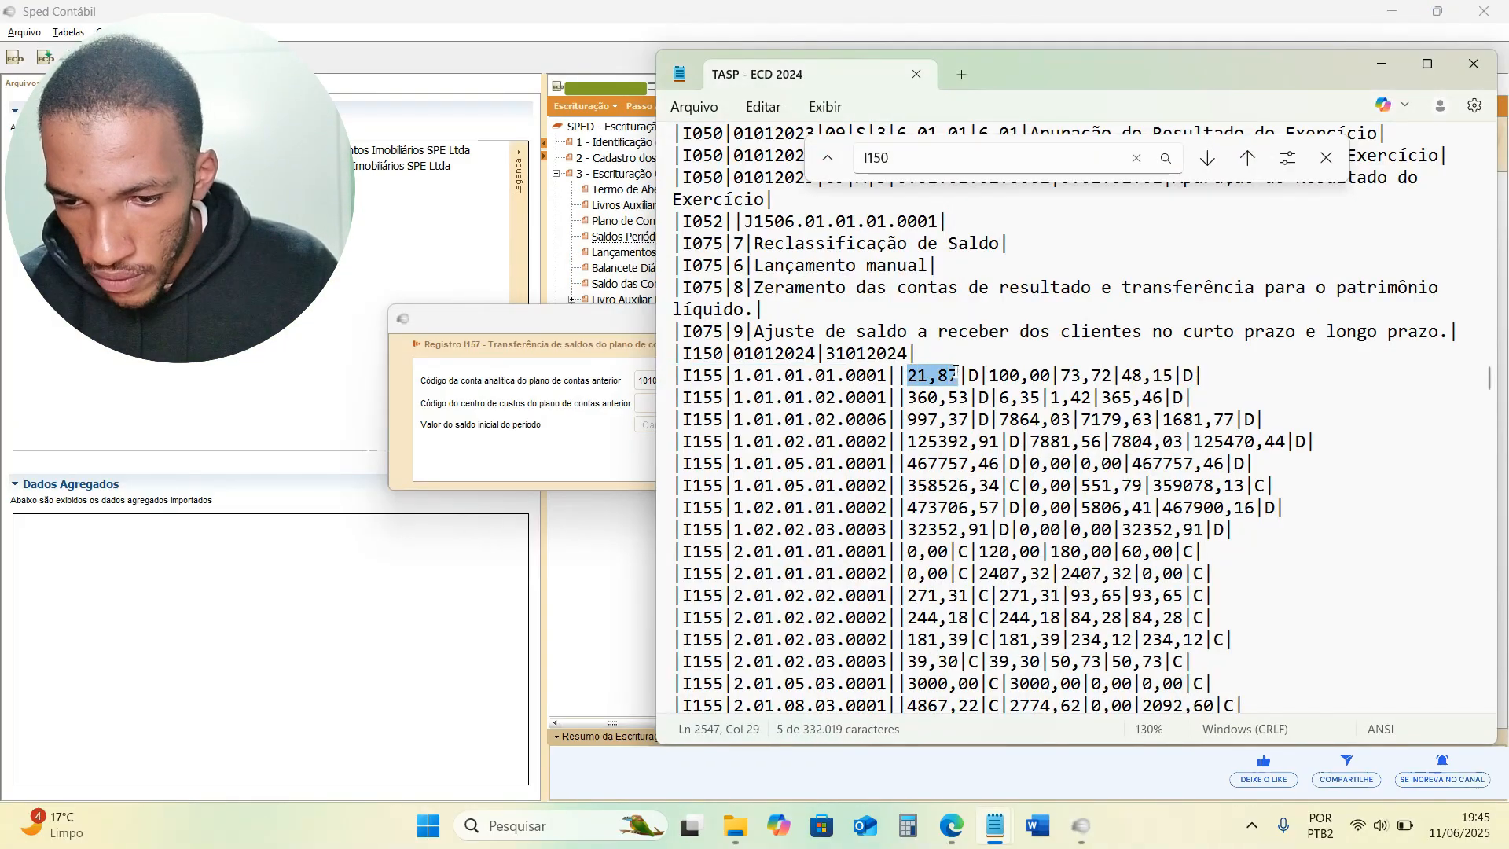
{"action": "left_click", "coordinate": [597, 430]}
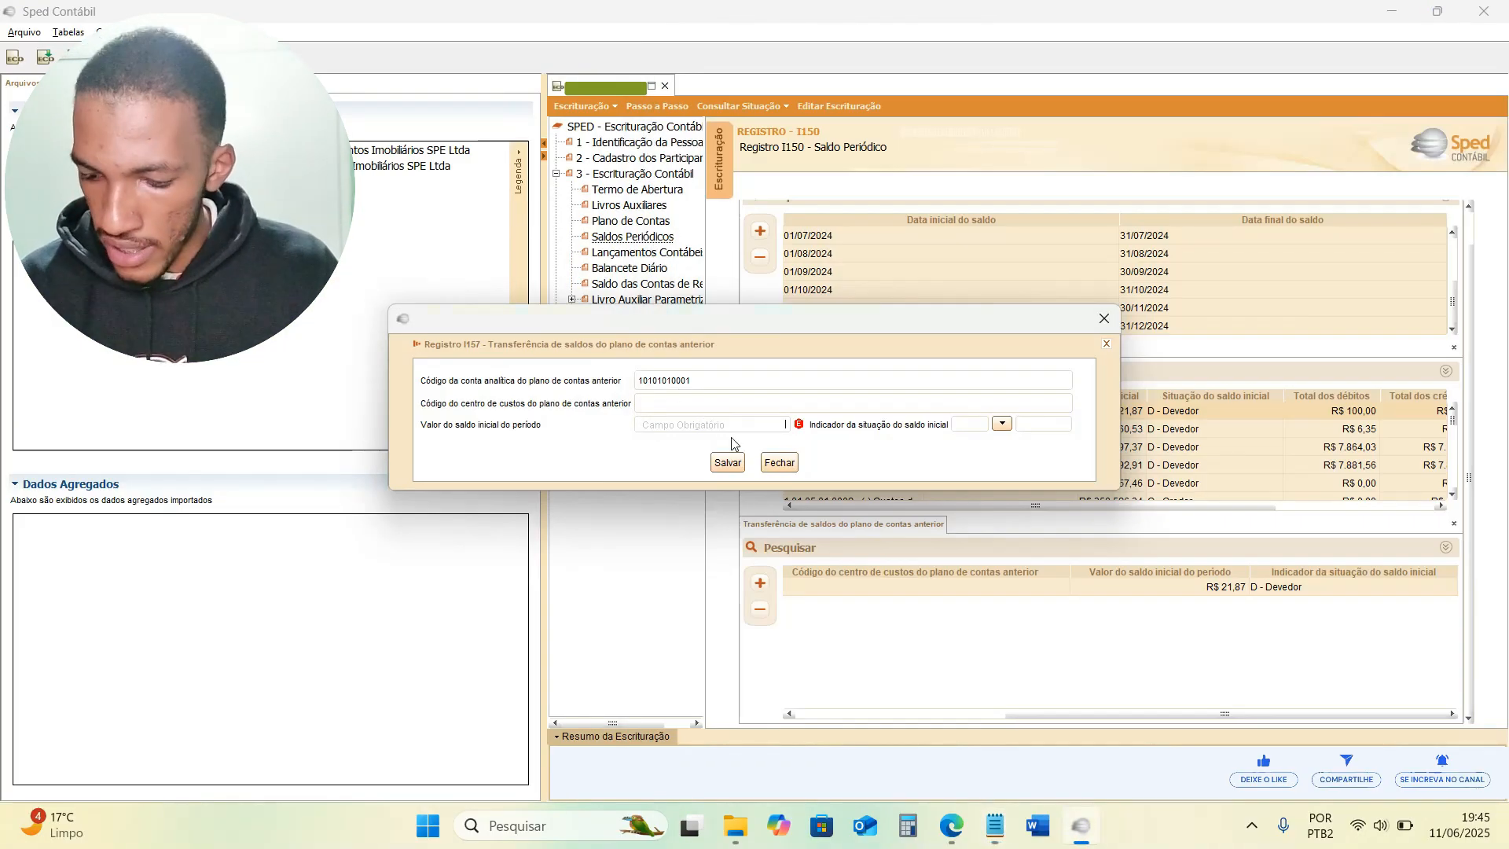
{"action": "type", "text": "21,87"}
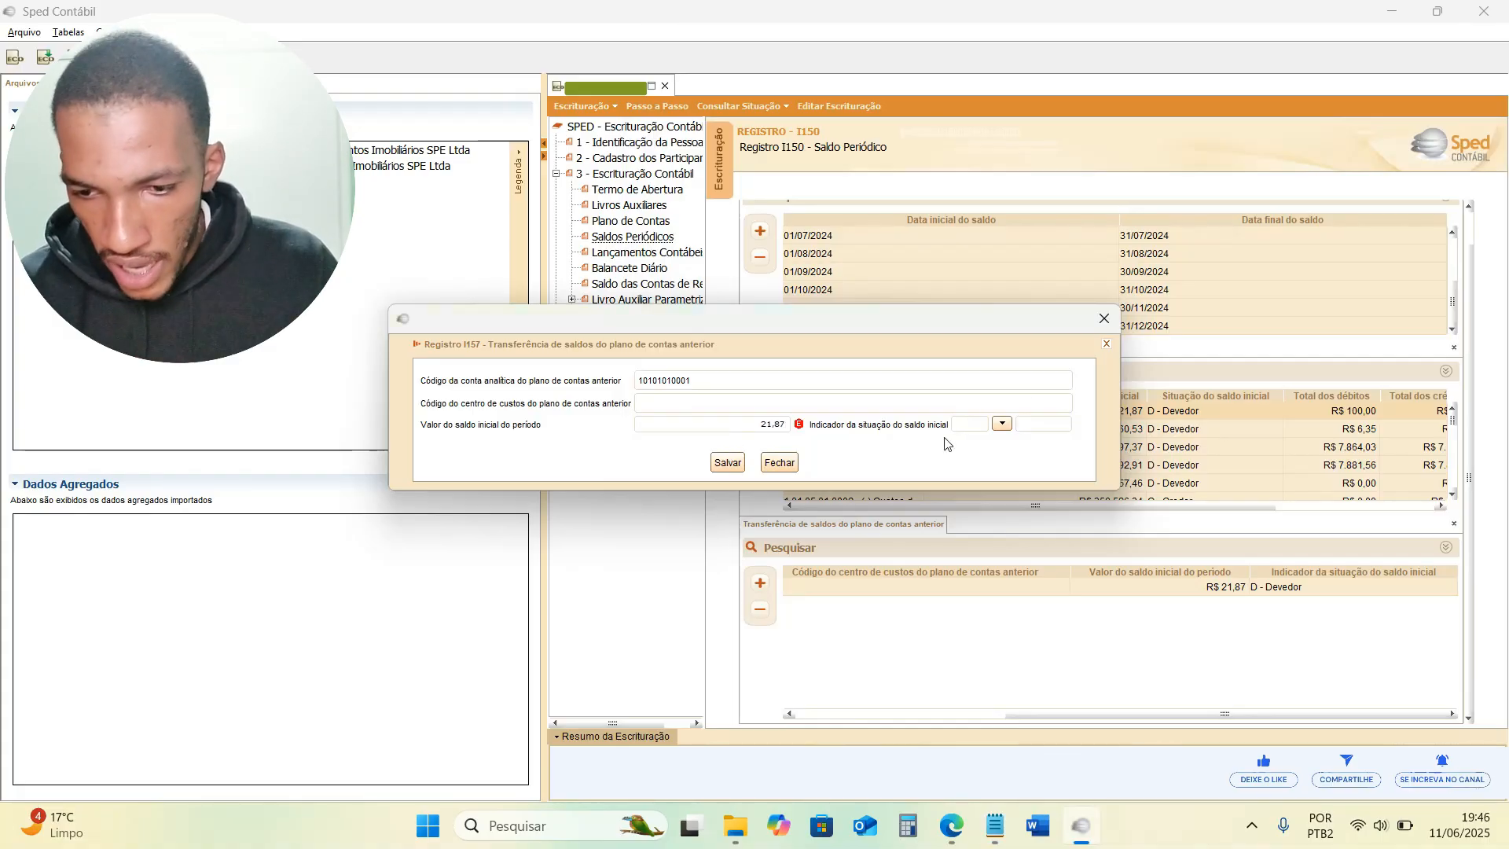
{"action": "left_click", "coordinate": [1003, 424]}
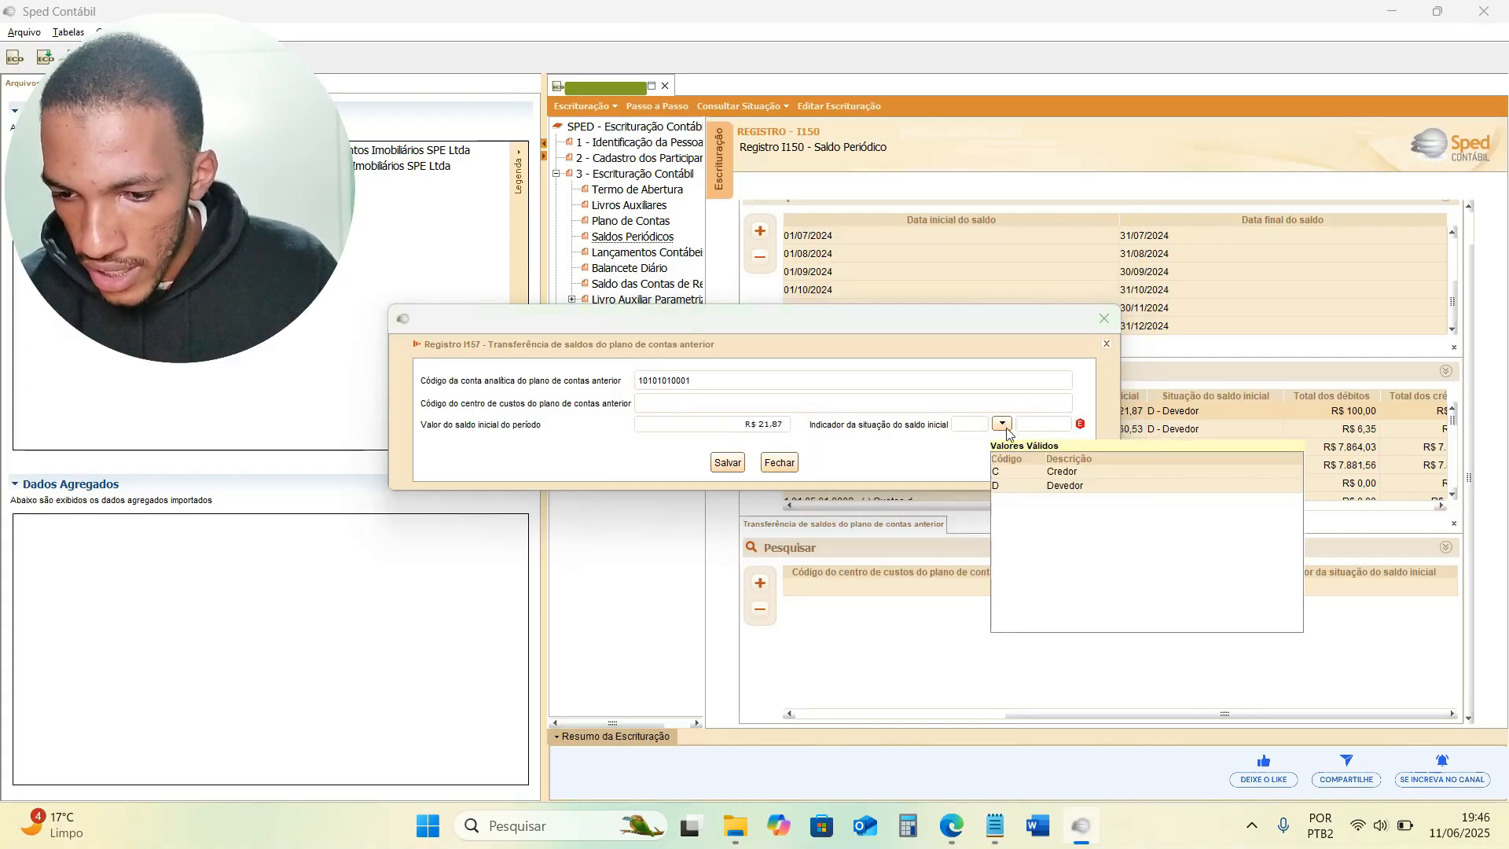
{"action": "left_click", "coordinate": [1022, 485]}
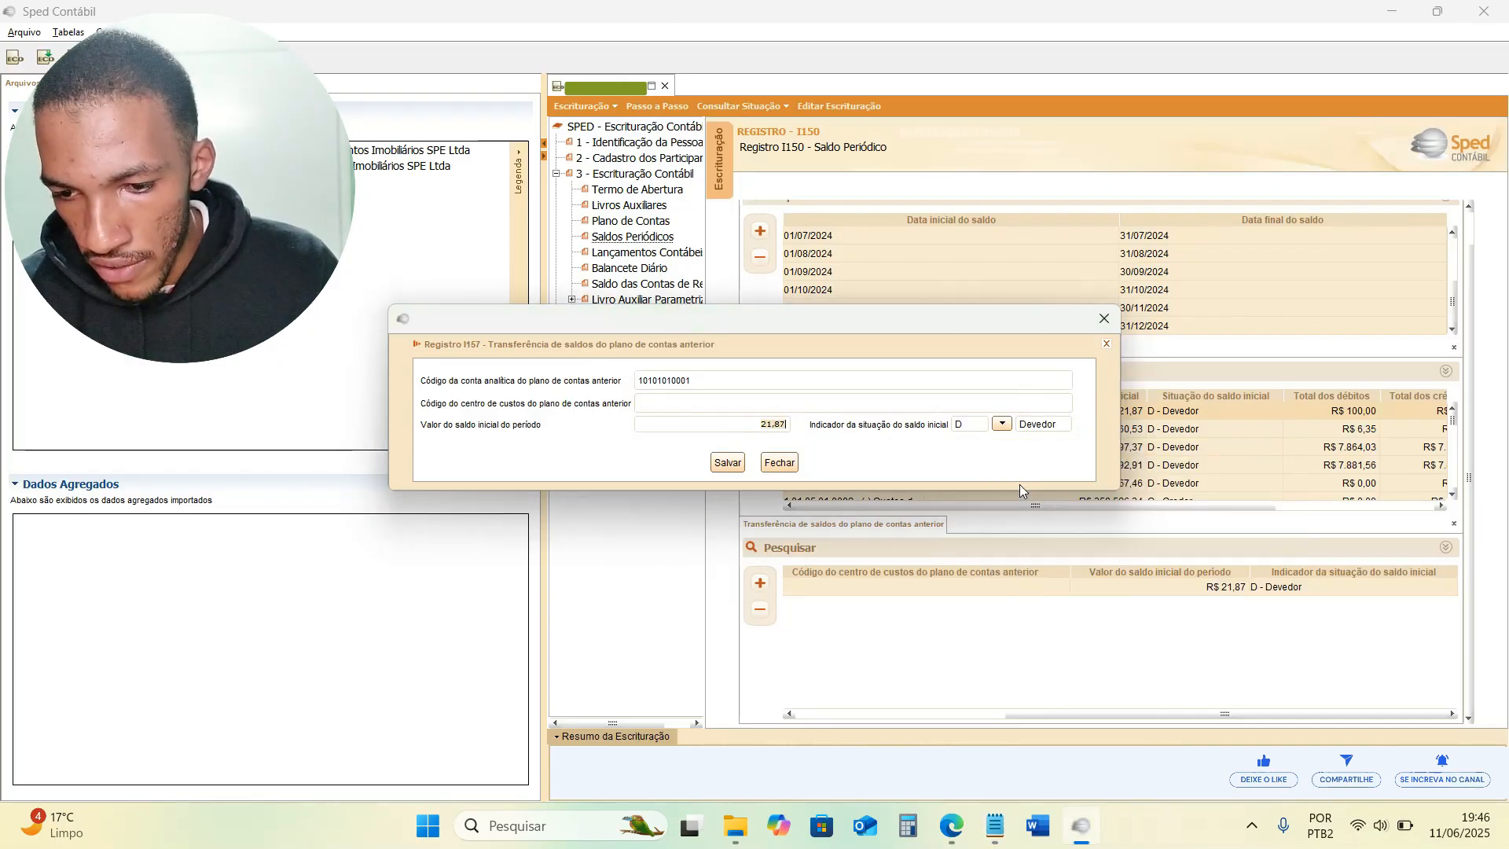
{"action": "left_click", "coordinate": [724, 464]}
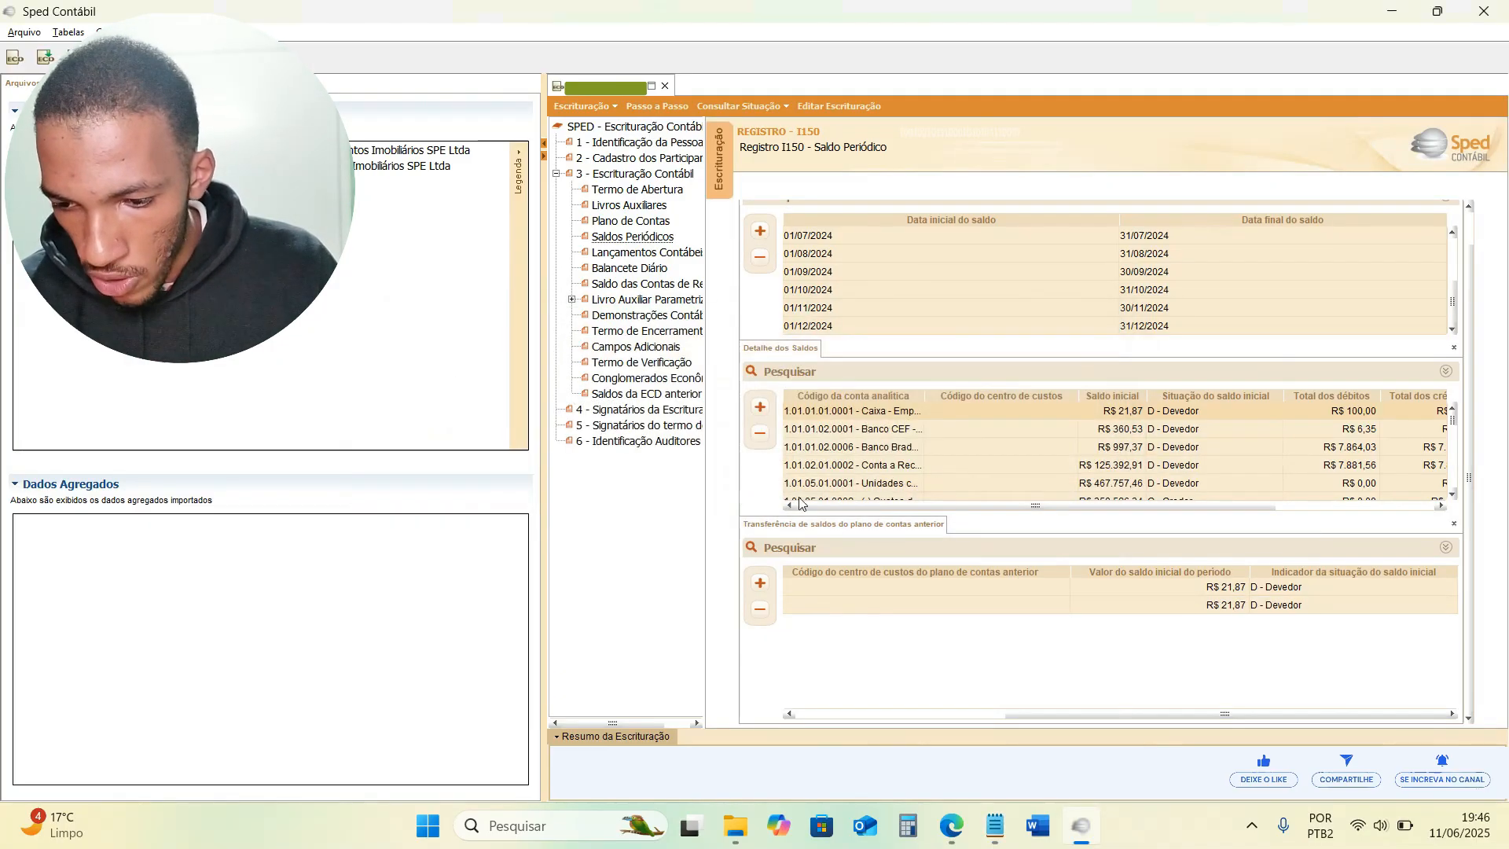
Delete the duplicate 21,87 transfer record of account 1.01.01.01.0001.
{"action": "left_click", "coordinate": [760, 609]}
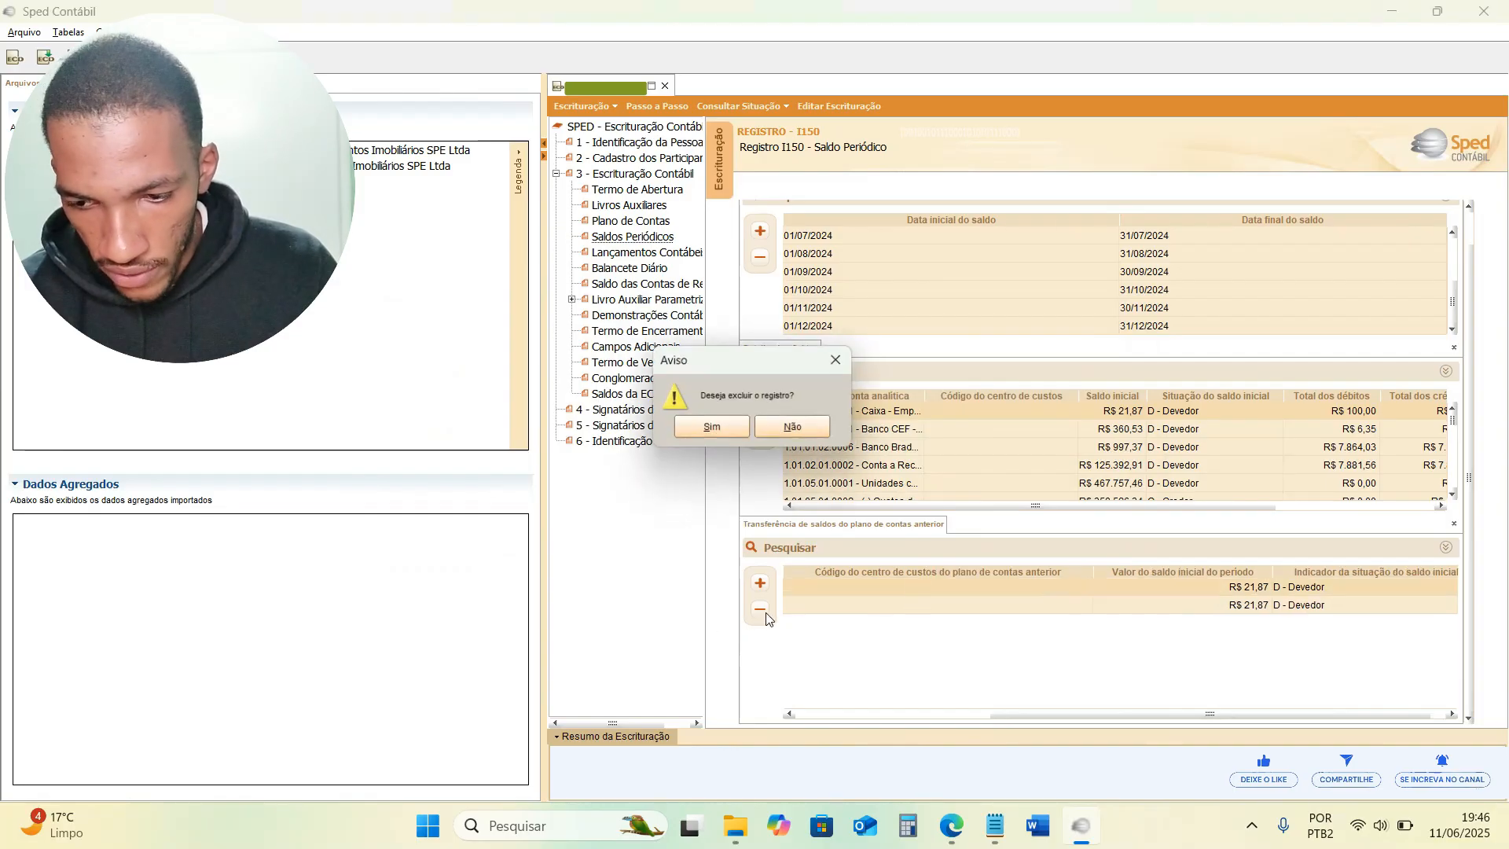
{"action": "left_click", "coordinate": [732, 430]}
{"action": "scroll", "coordinate": [933, 621], "scroll_direction": "right", "scroll_amount": 2}
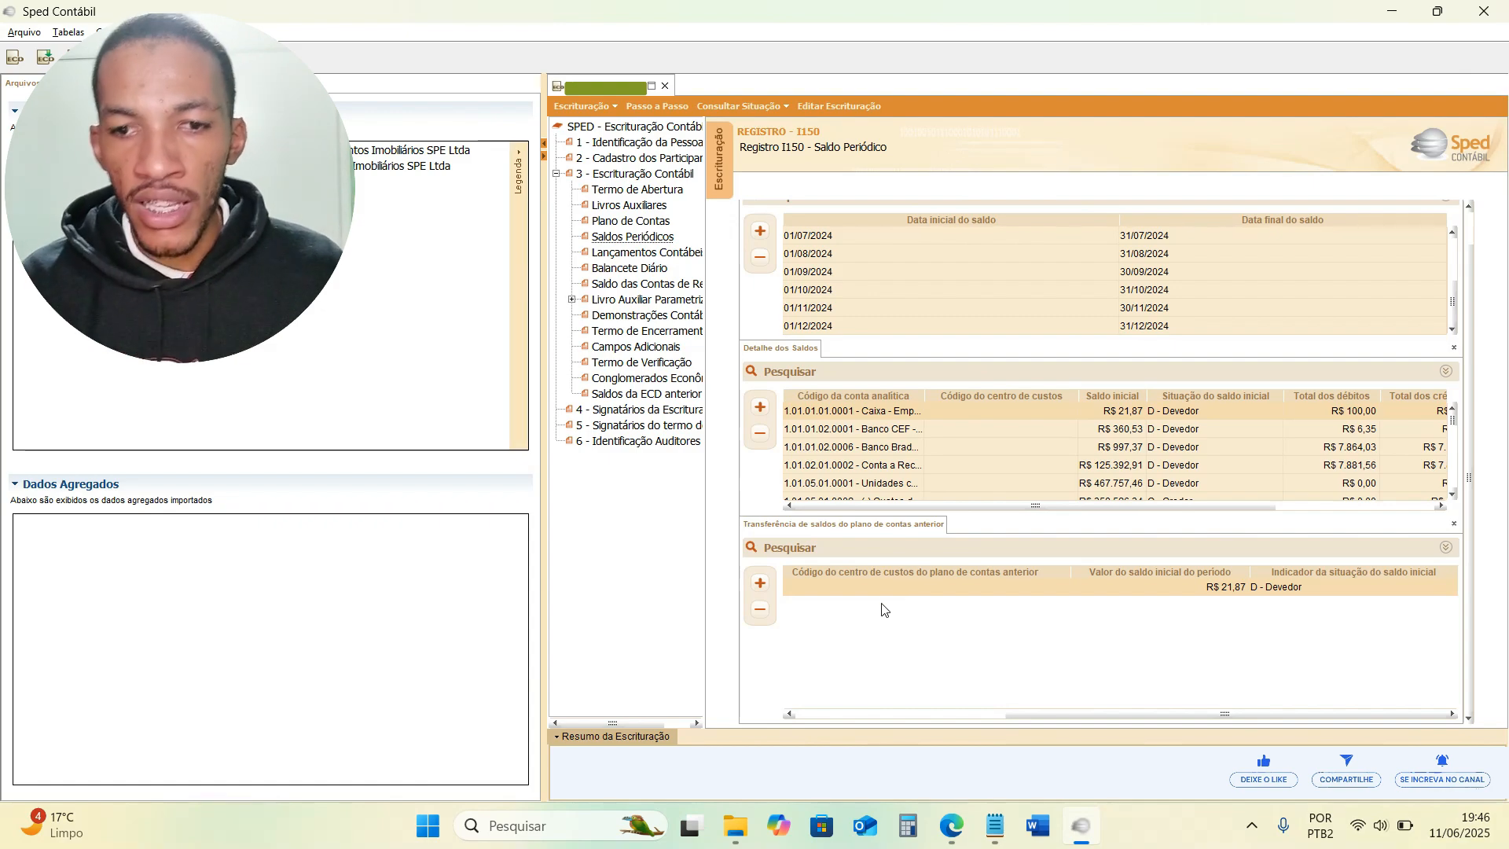
Run the Validar stage of the Passo a Passo on the 2024 bookkeeping and dismiss the result message.
{"action": "left_click", "coordinate": [649, 111]}
{"action": "left_click", "coordinate": [739, 352]}
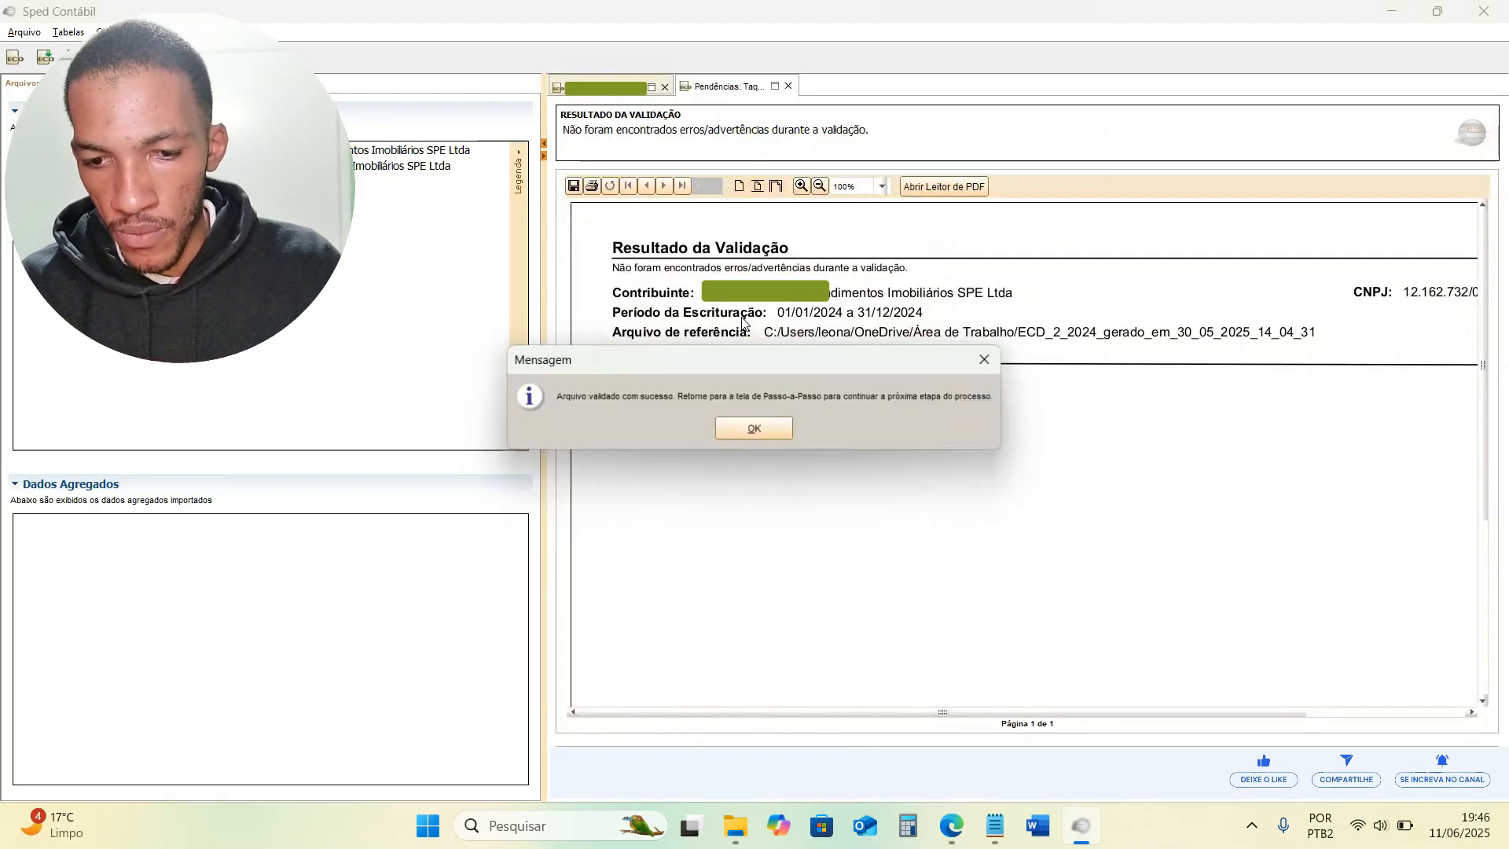
{"action": "left_click", "coordinate": [755, 431]}
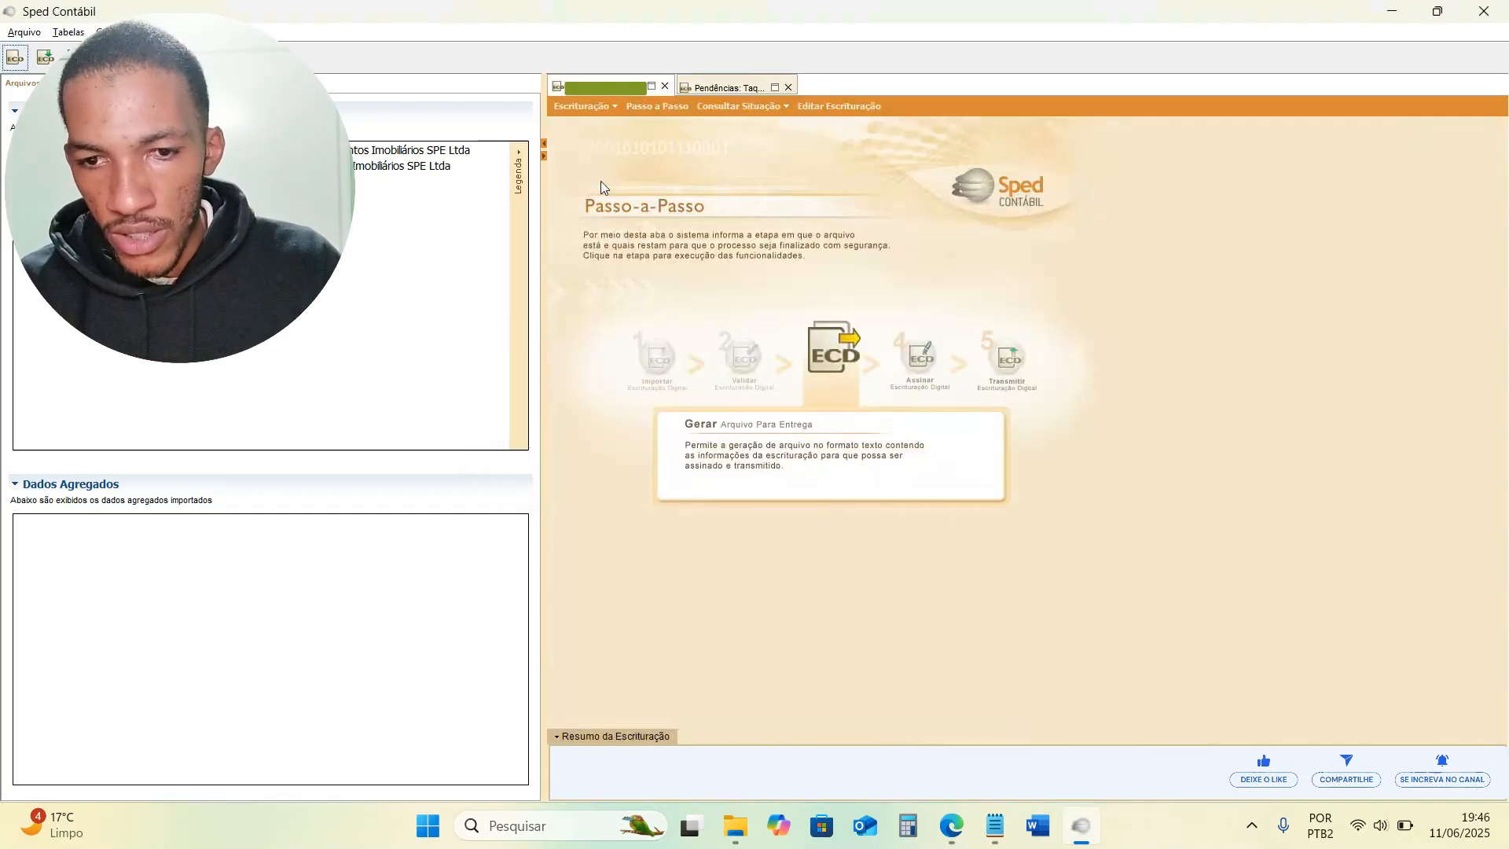